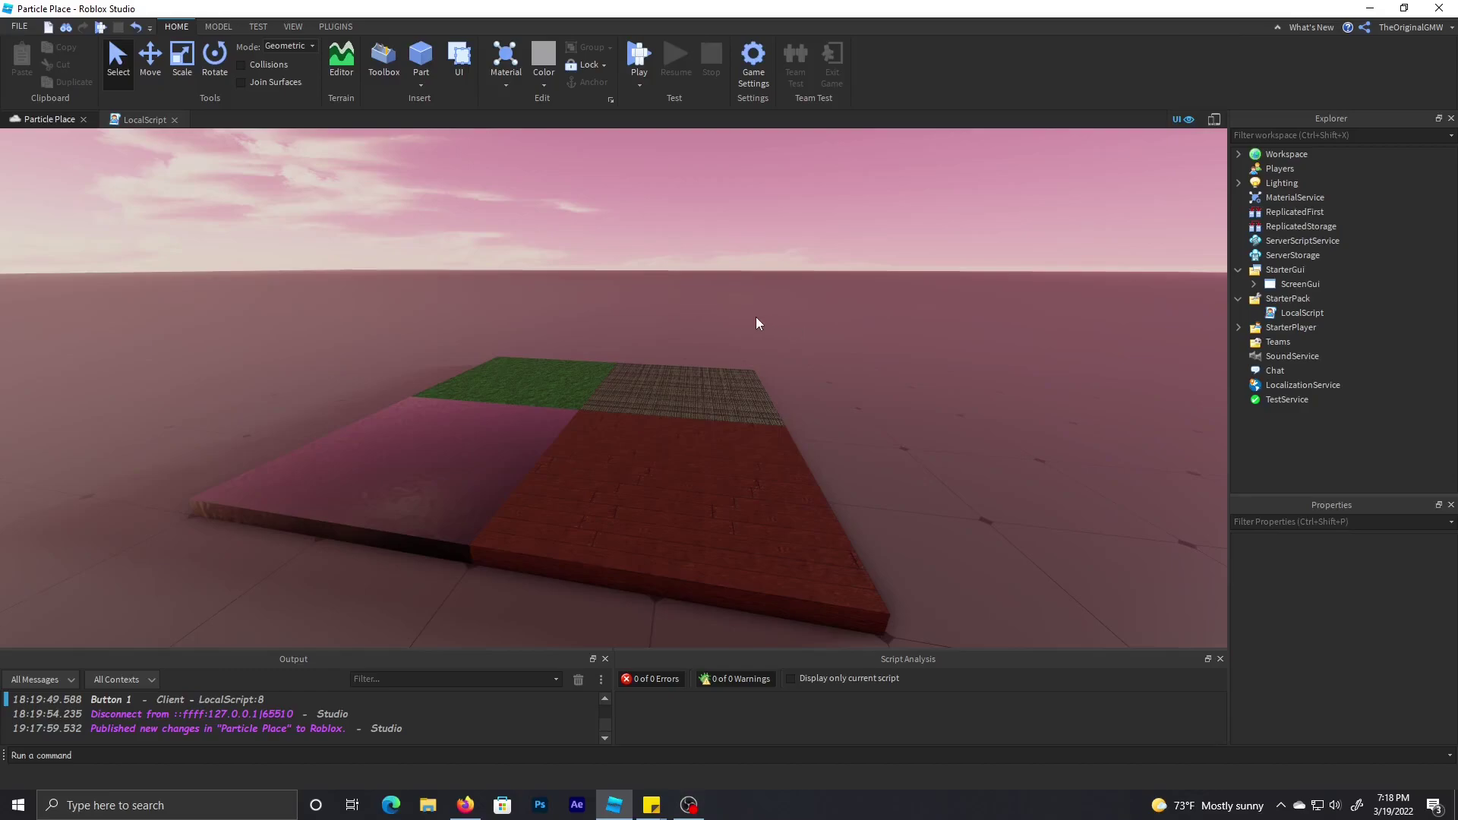
- Insert a new Tool into StarterPack
right_drag(798, 331, 755, 324)
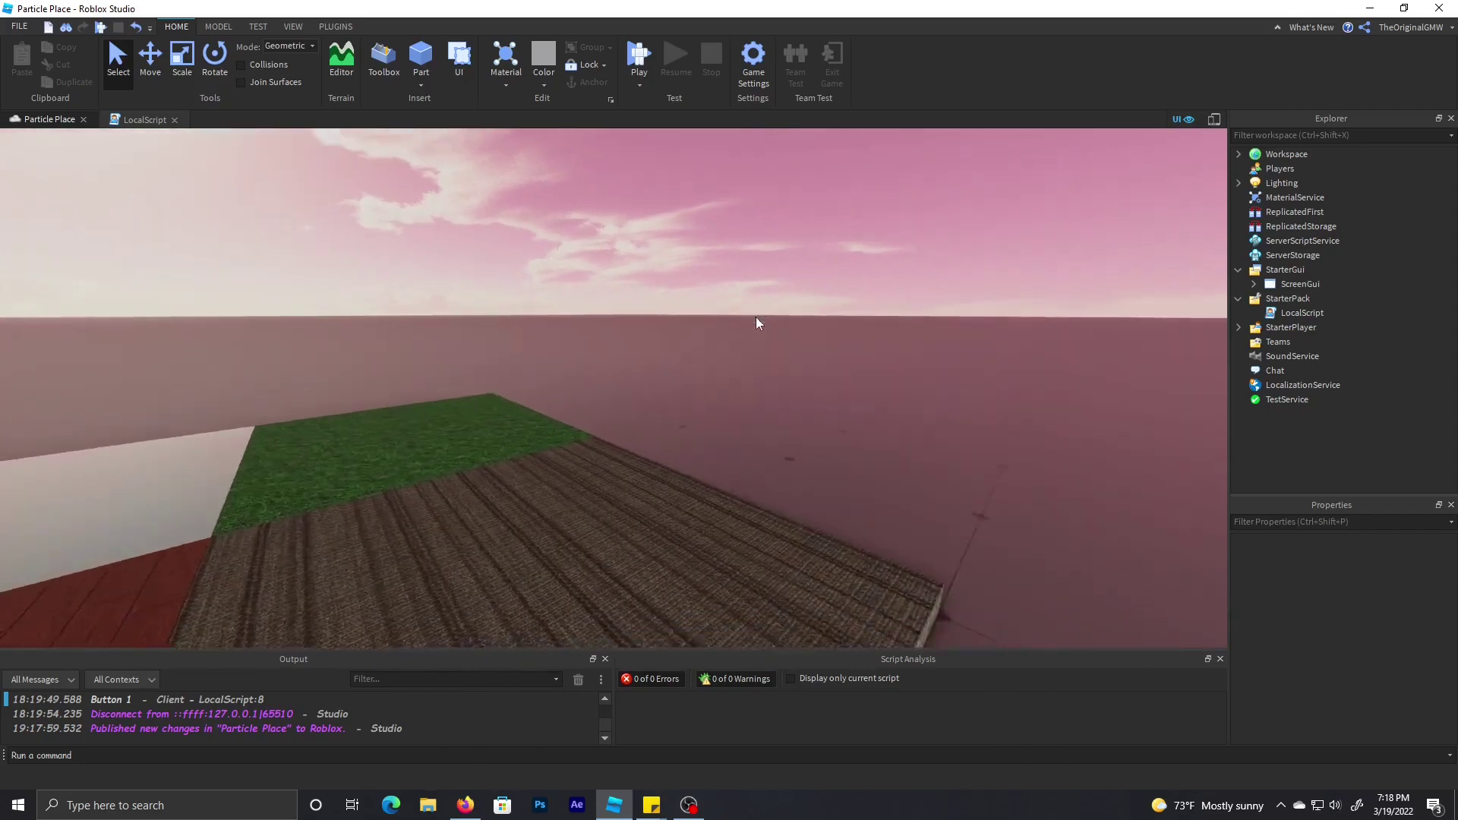
scroll(755, 325, down, 3)
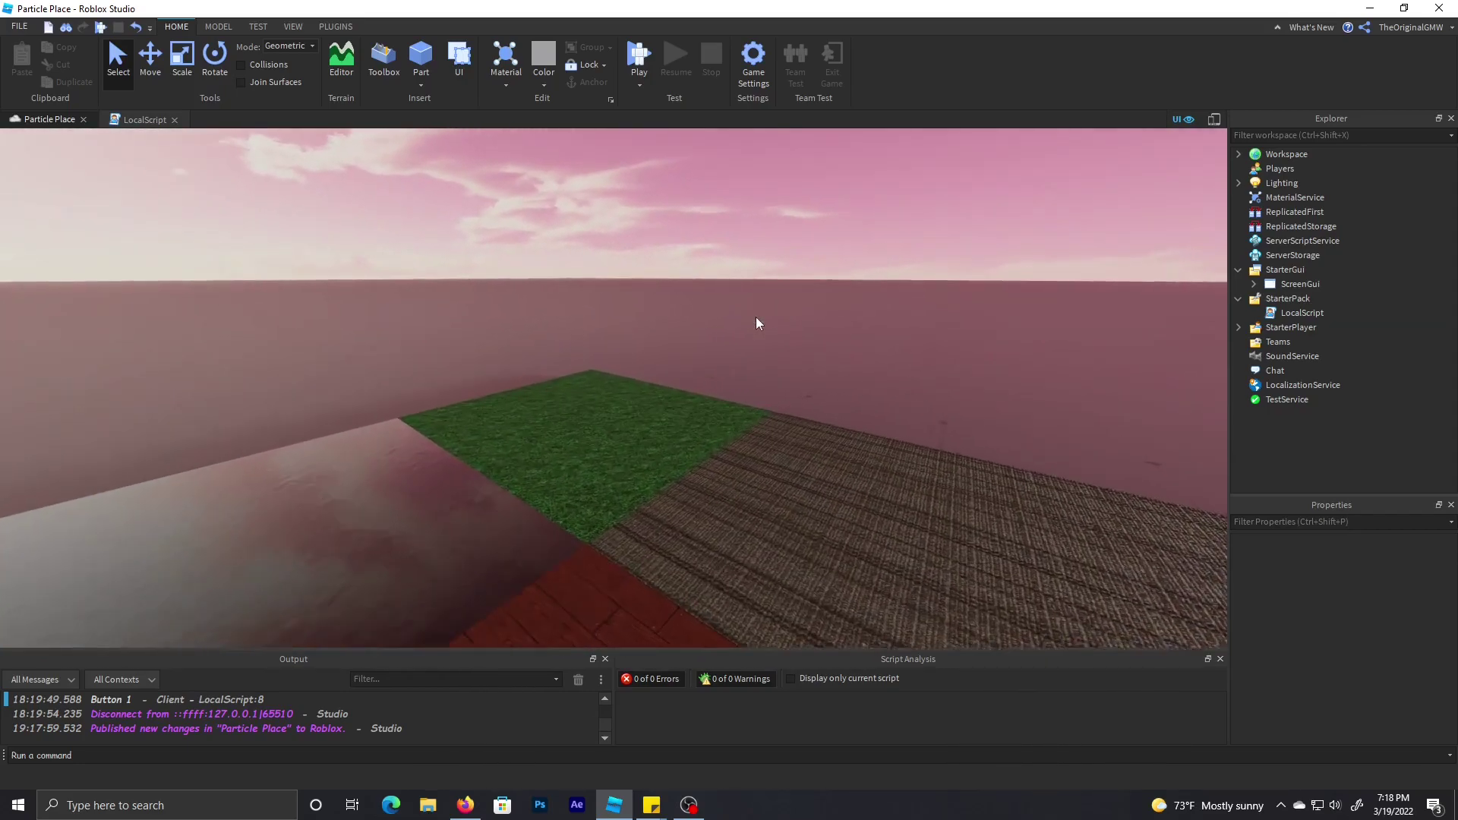
right_drag(755, 324, 797, 296)
scroll(796, 294, down, 2)
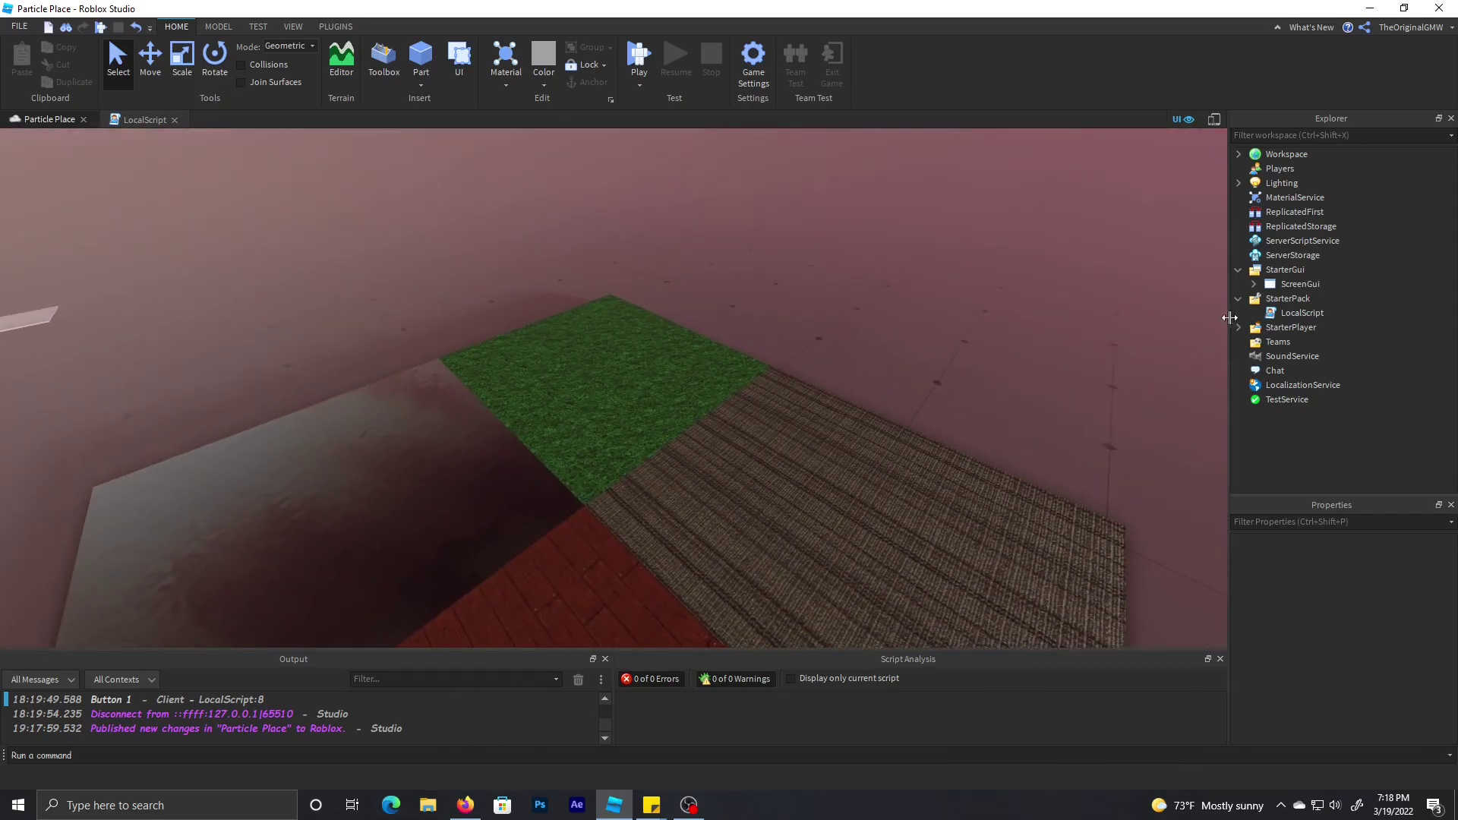
click(1321, 300)
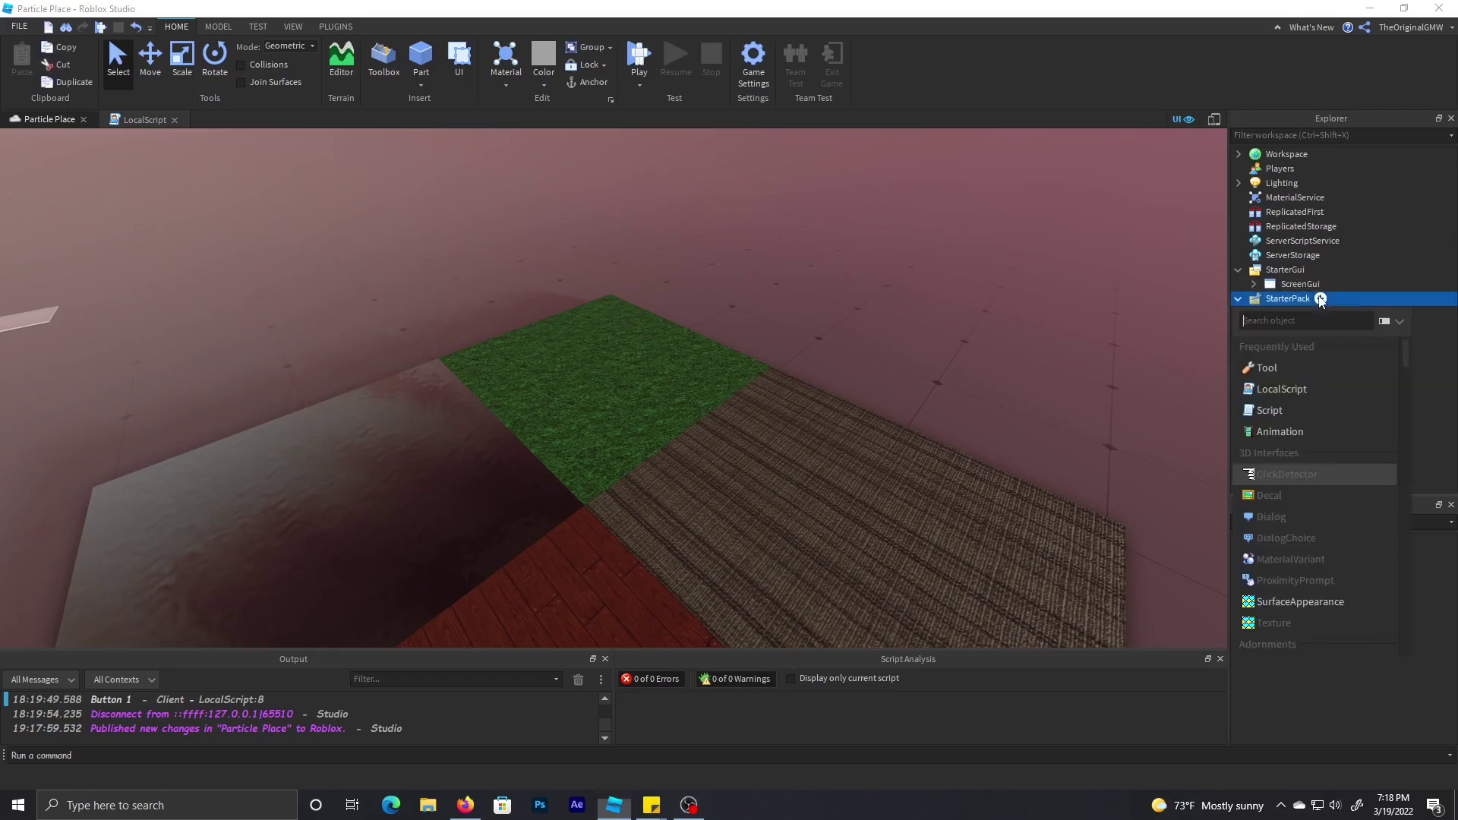
click(1267, 368)
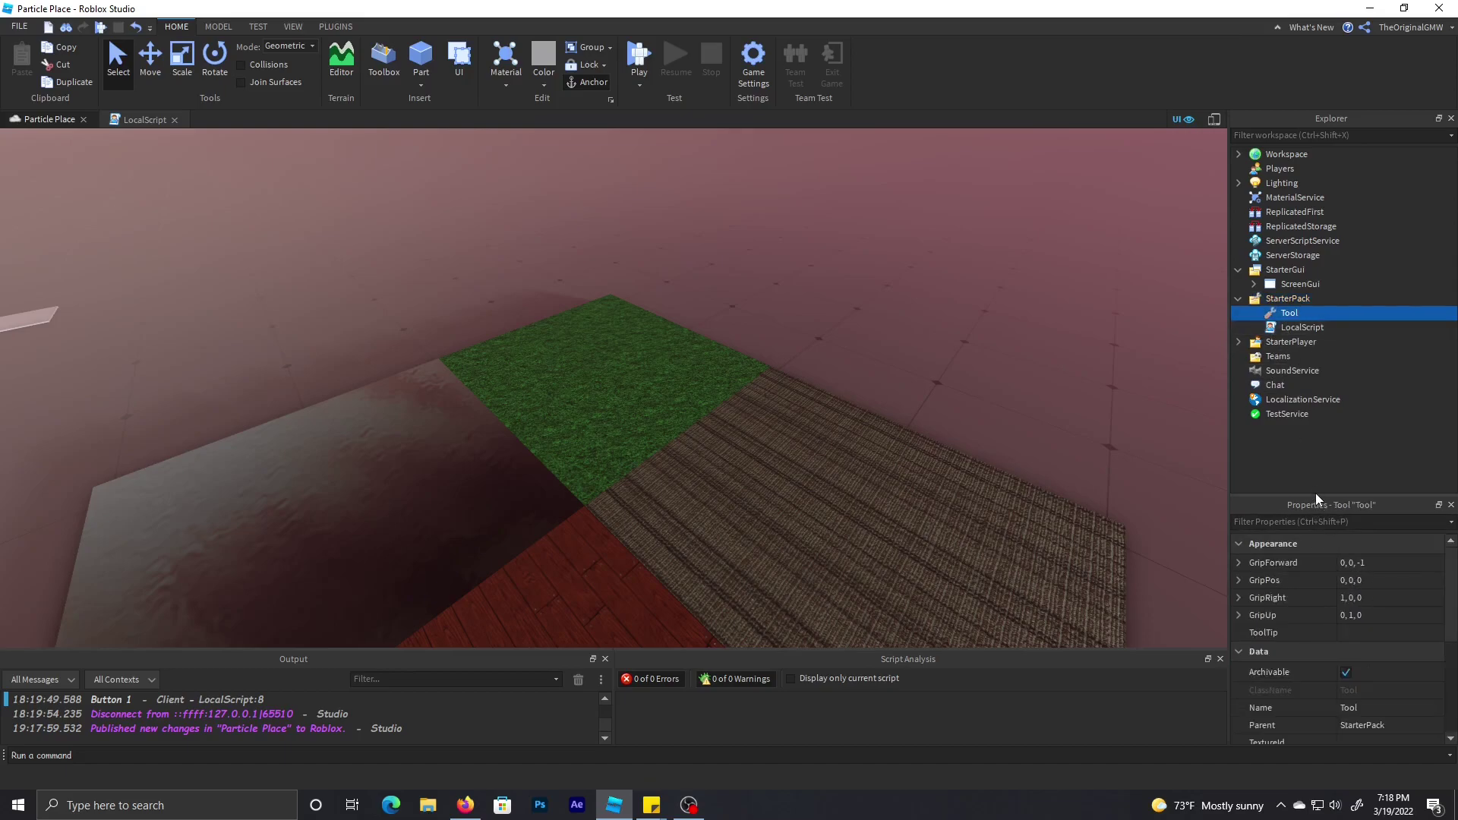
- Turn off the Tool's RequiresHandle property
drag(1315, 498, 1327, 369)
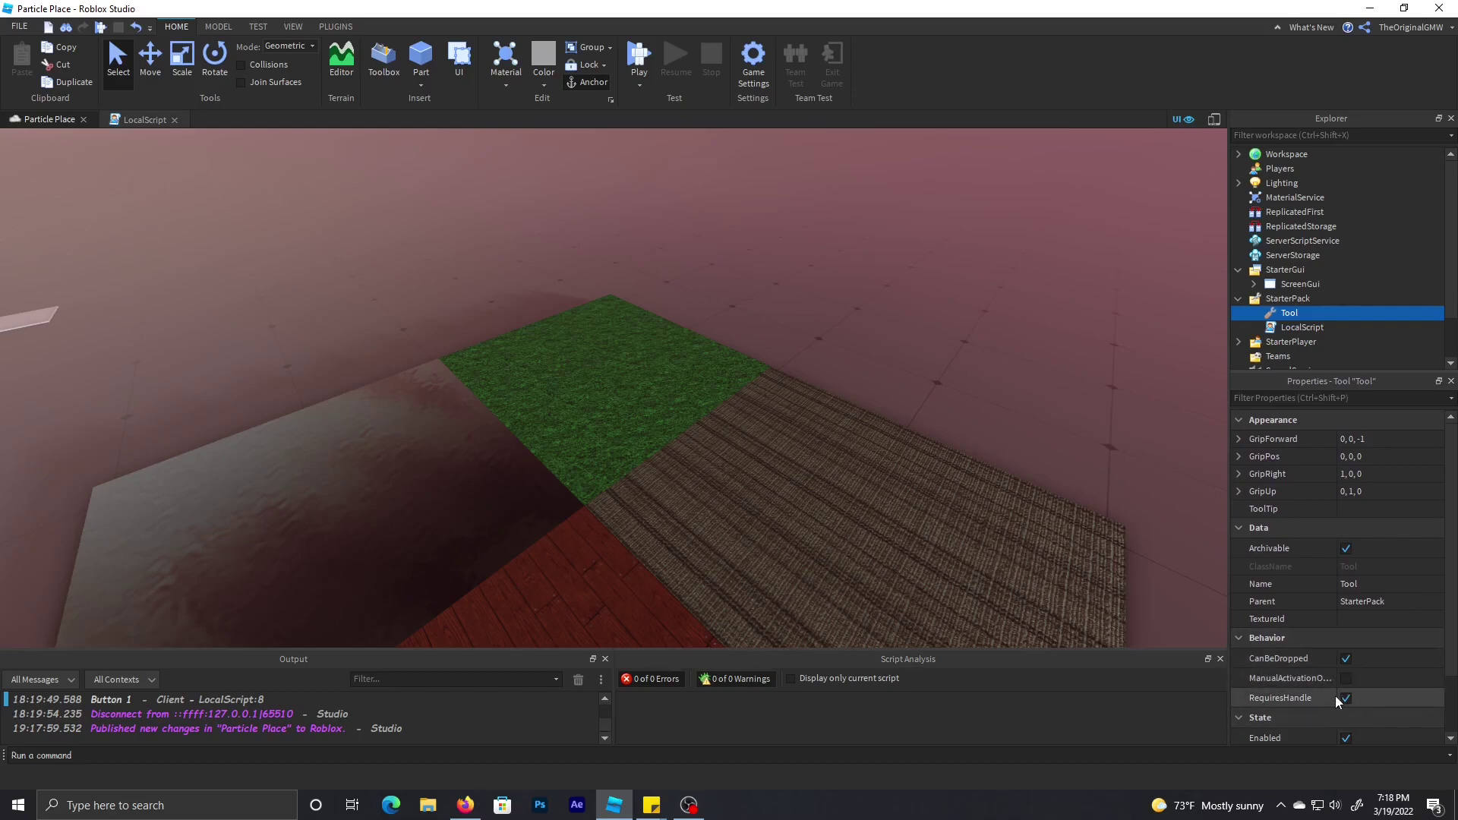
key(d)
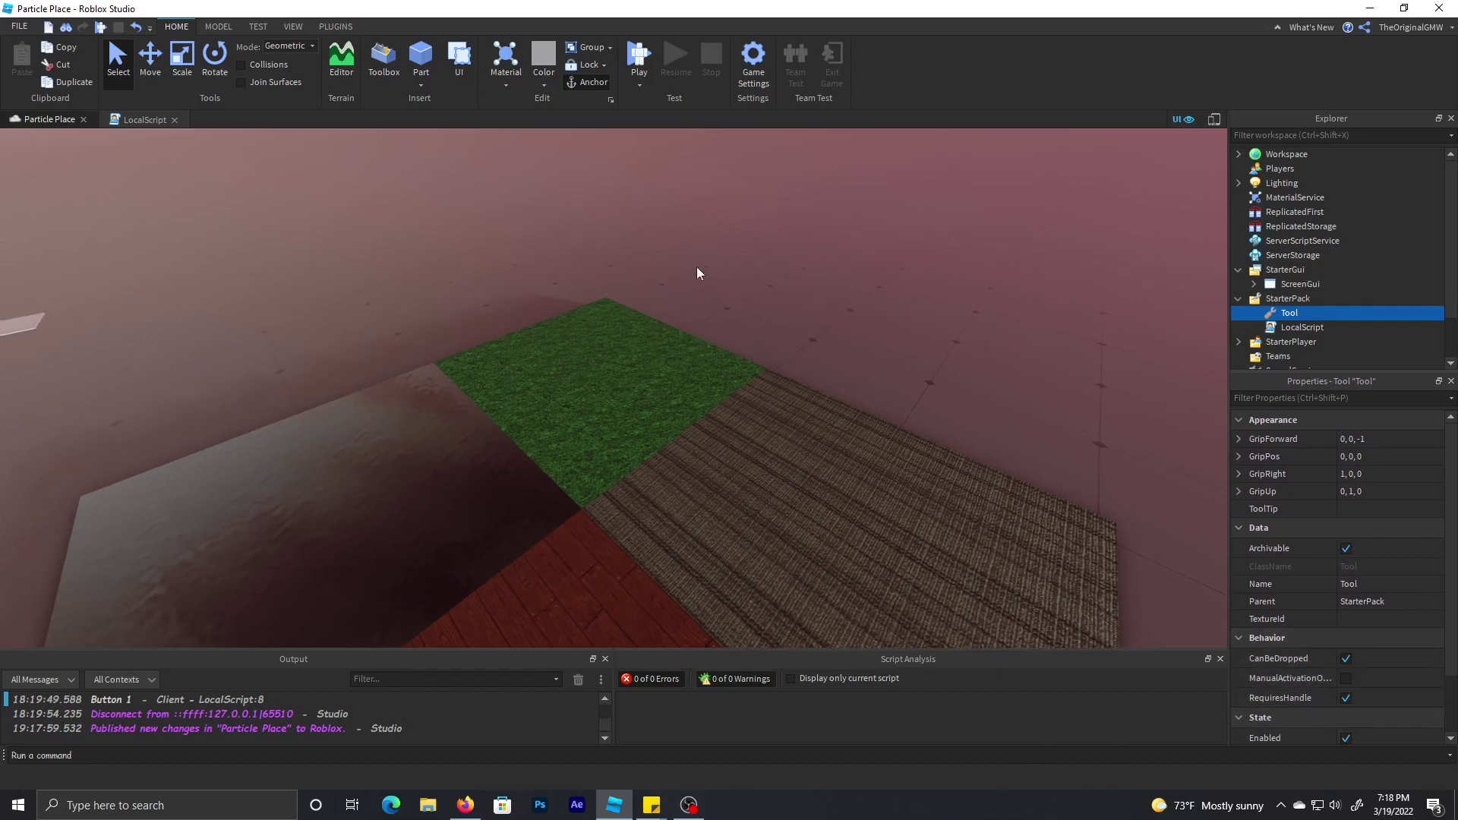
key(d)
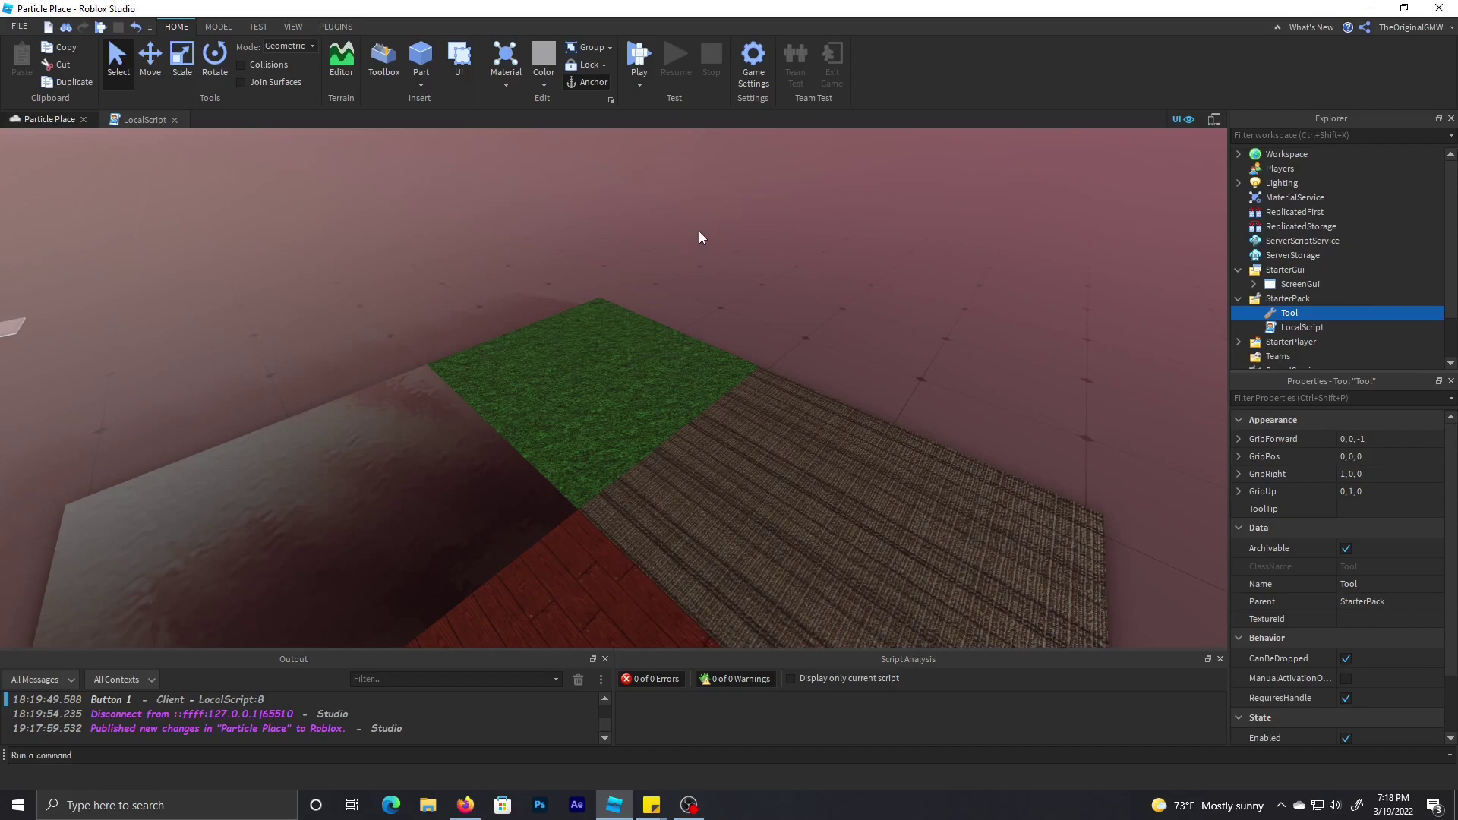
click(1347, 698)
scroll(1339, 657, down, 2)
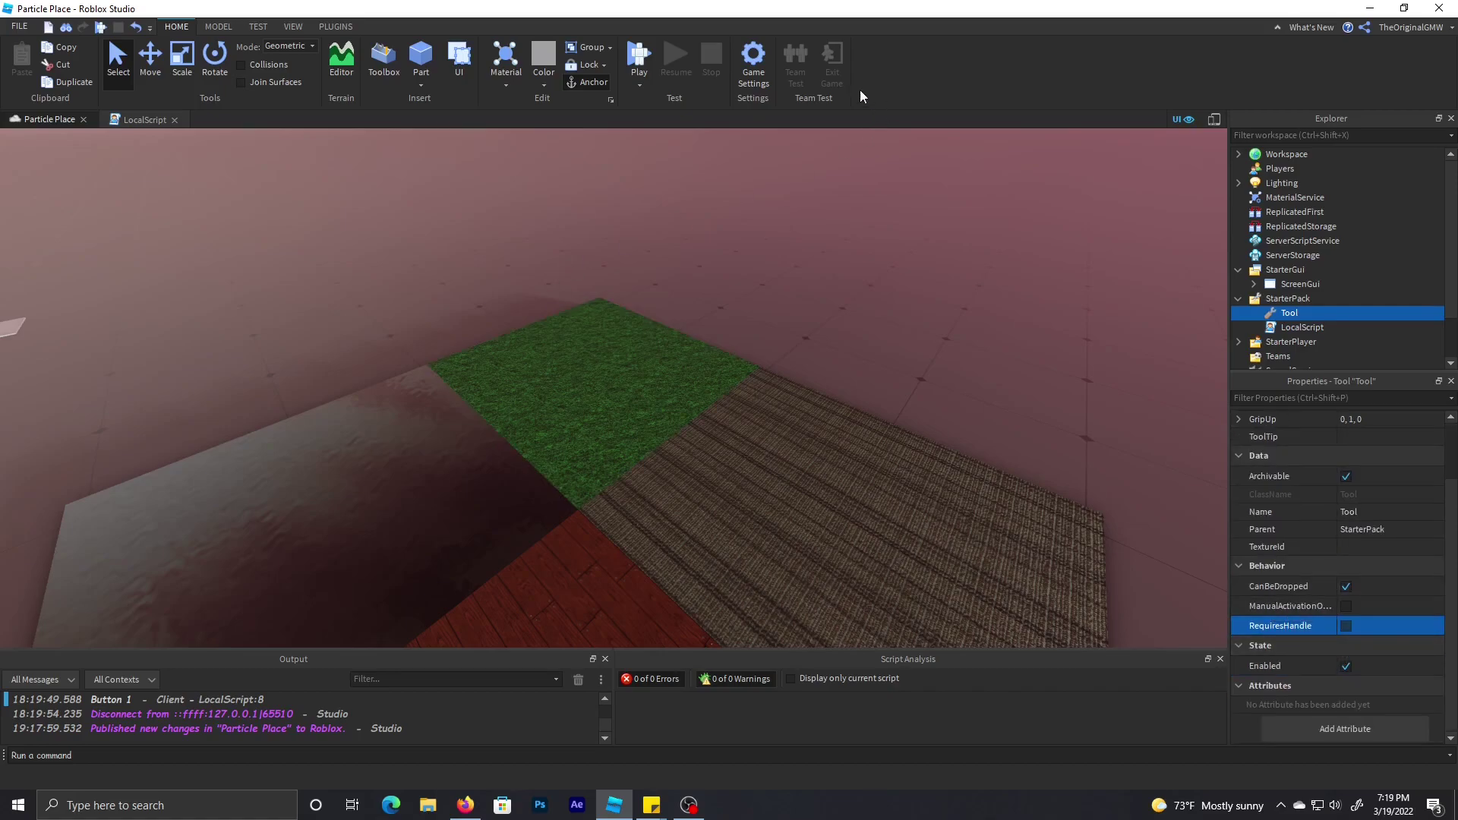
right_drag(808, 212, 754, 205)
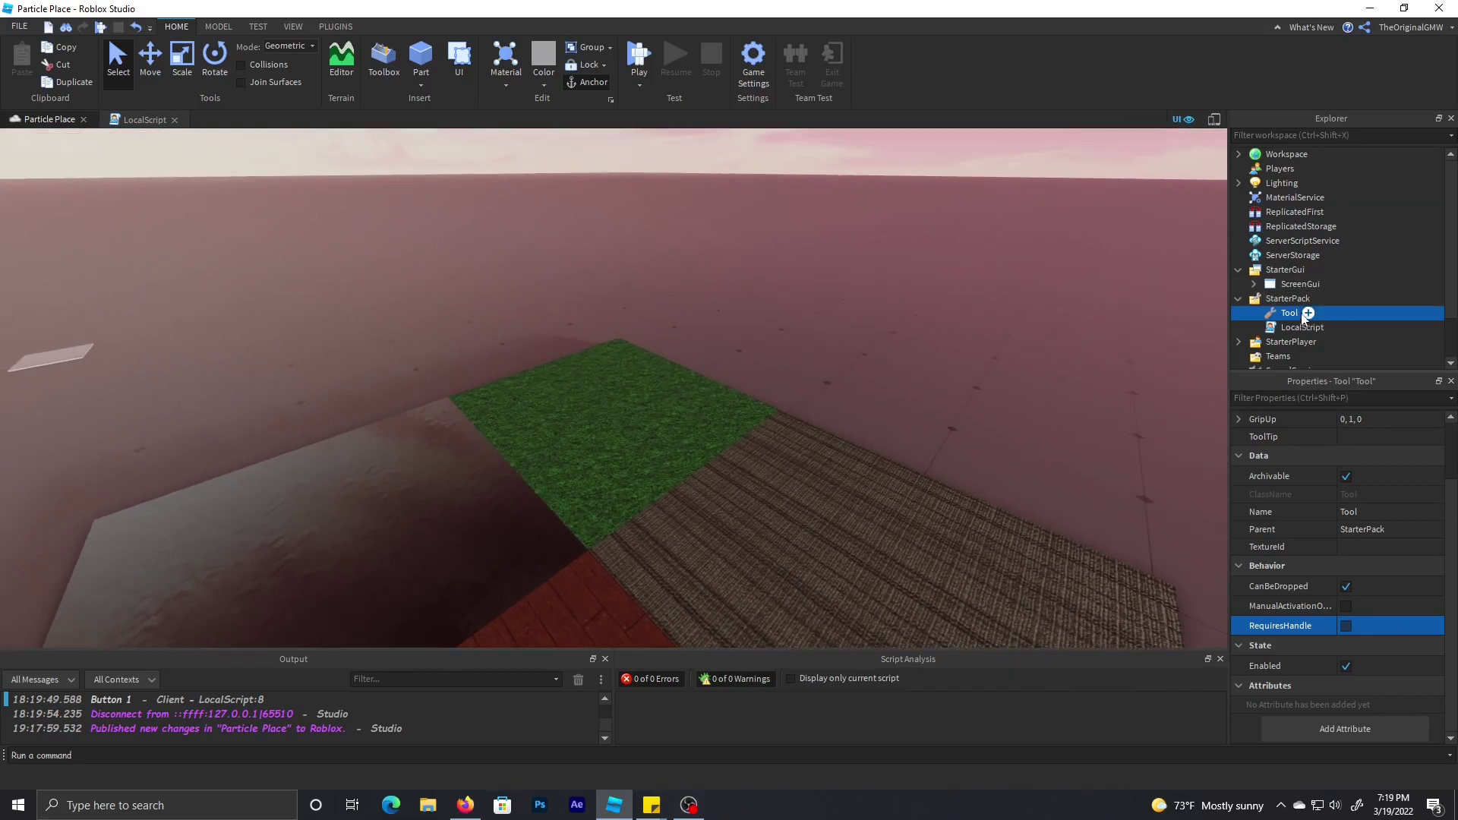
- Add a LocalScript to the Tool and define local Tool = script.Parent
click(1308, 314)
click(1282, 382)
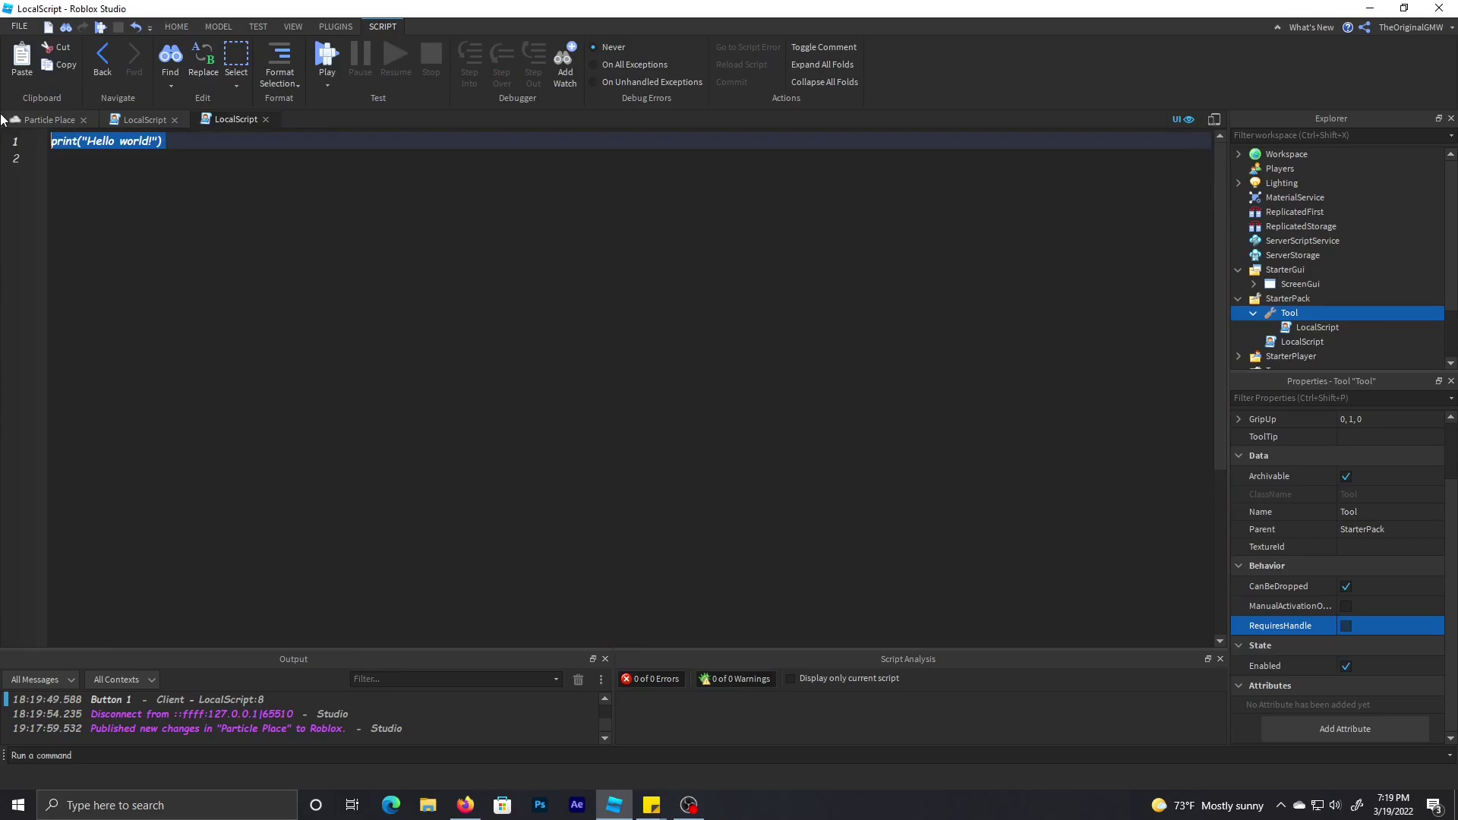
text(local Tool =)
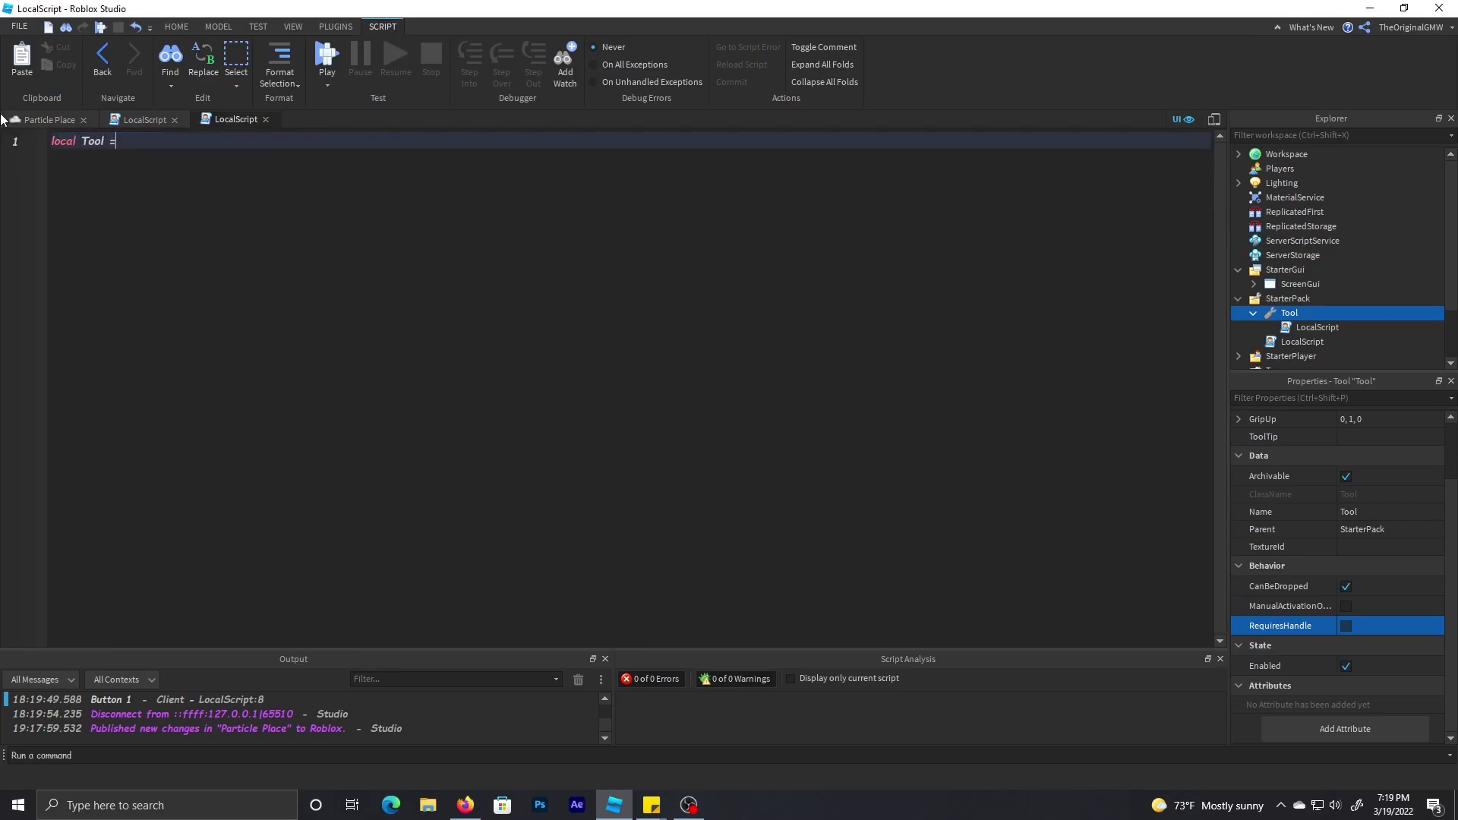
text( script.Parent)
key(Return)
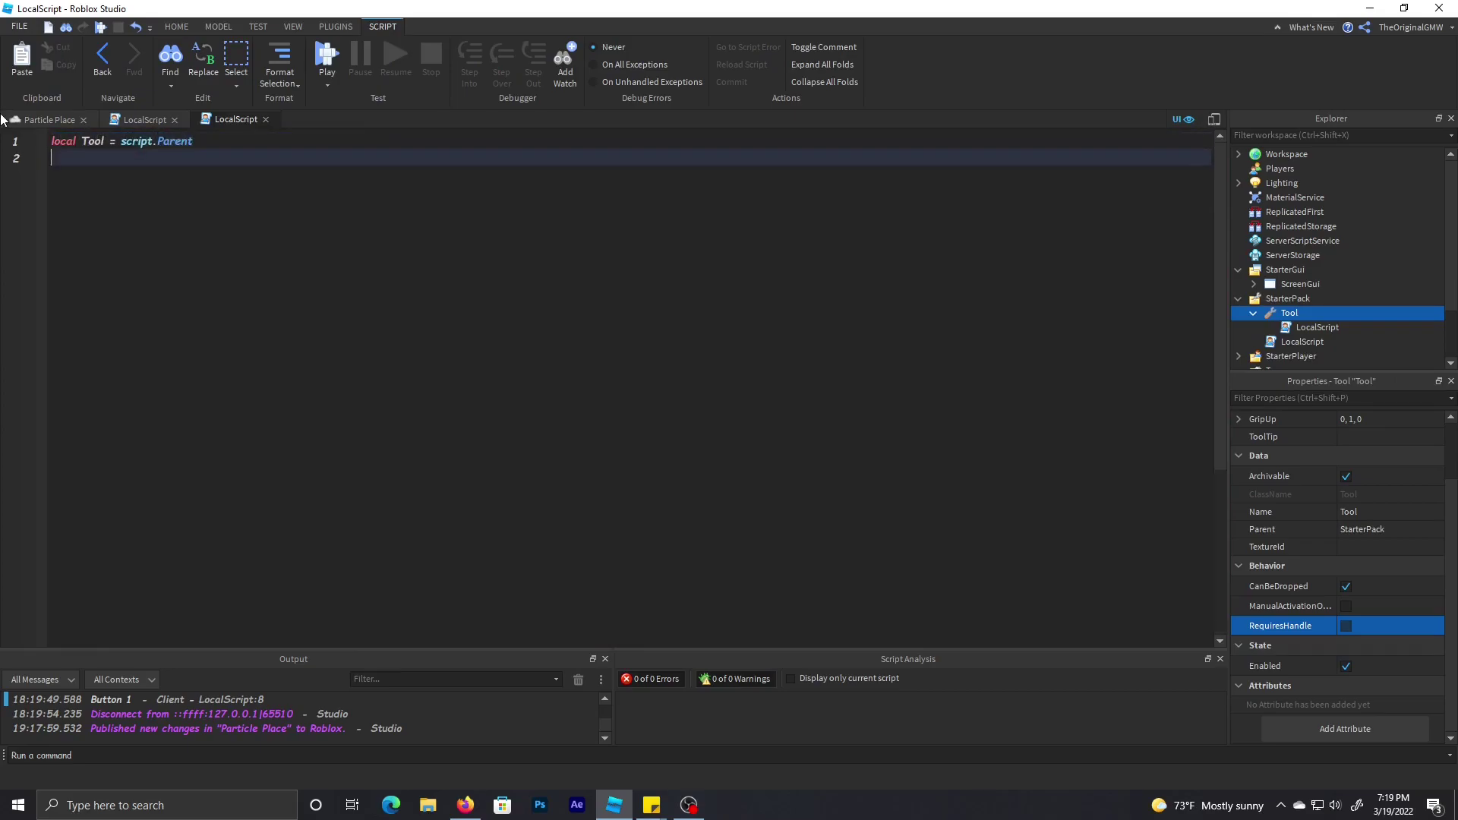
key(Return)
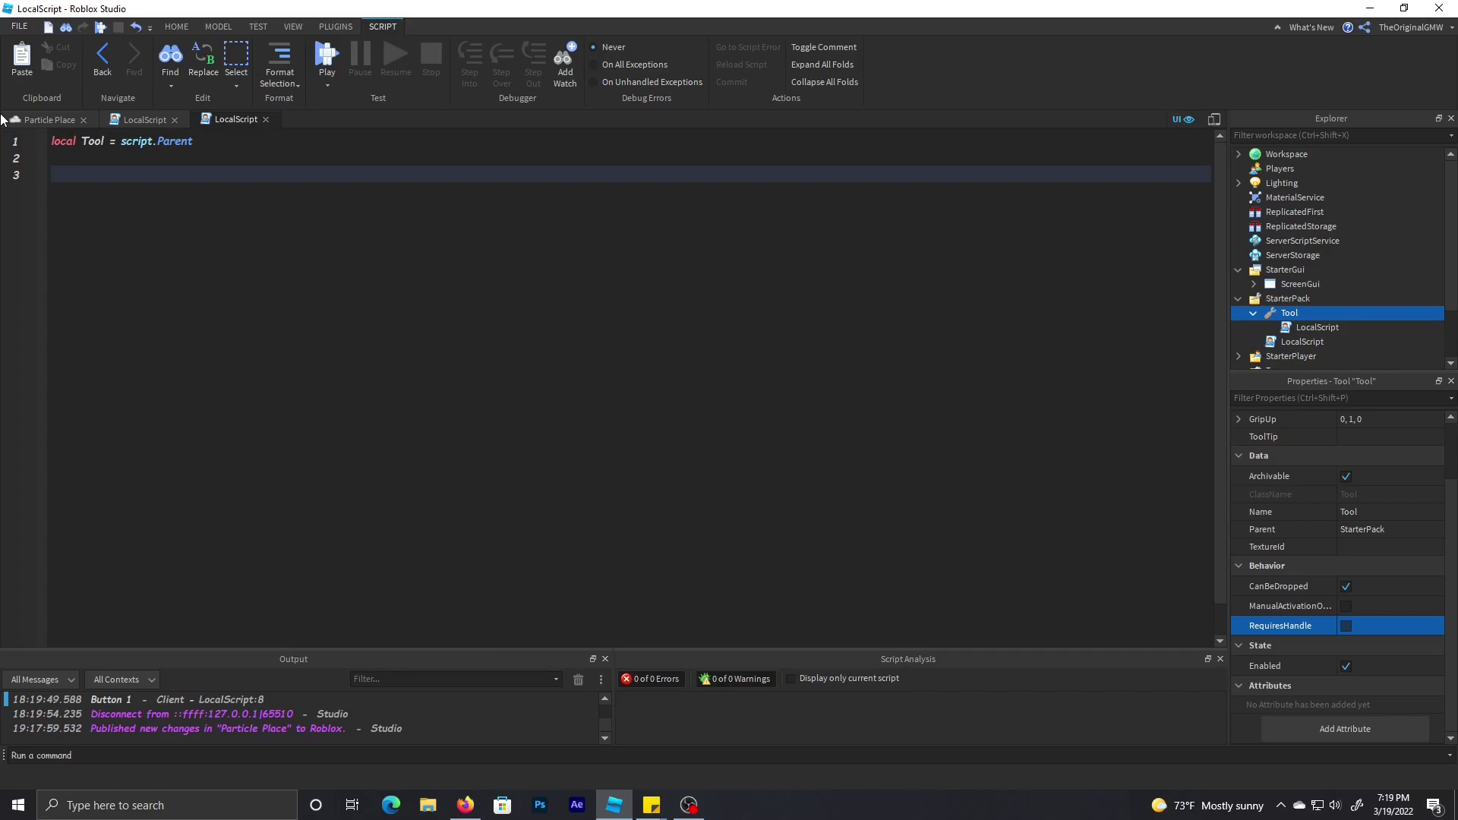
text(Tool.)
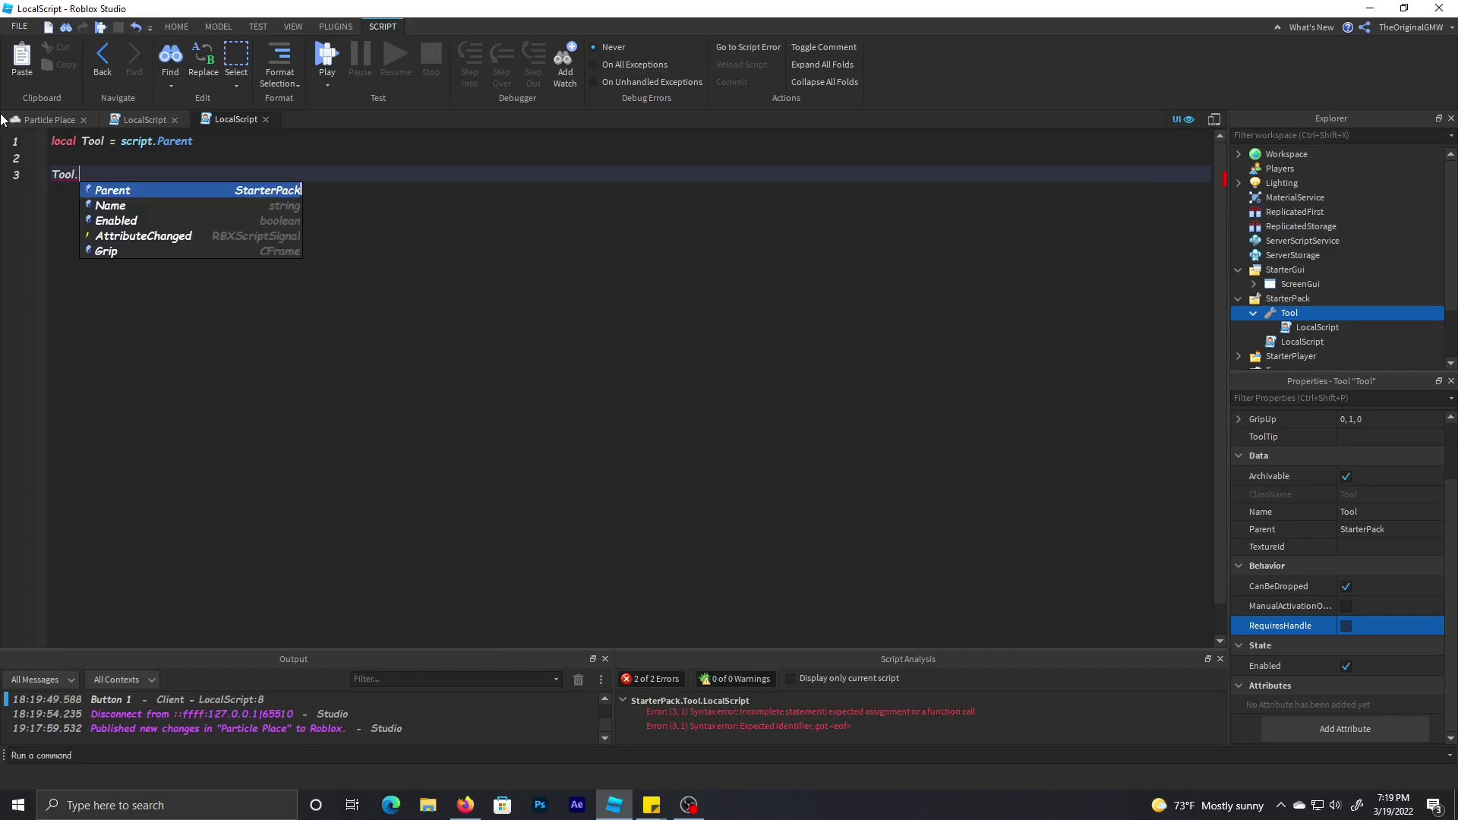
text(Eq)
- Write an empty Tool.Equipped:Connect(function() end) block below the variable
key(Tab)
text(:)
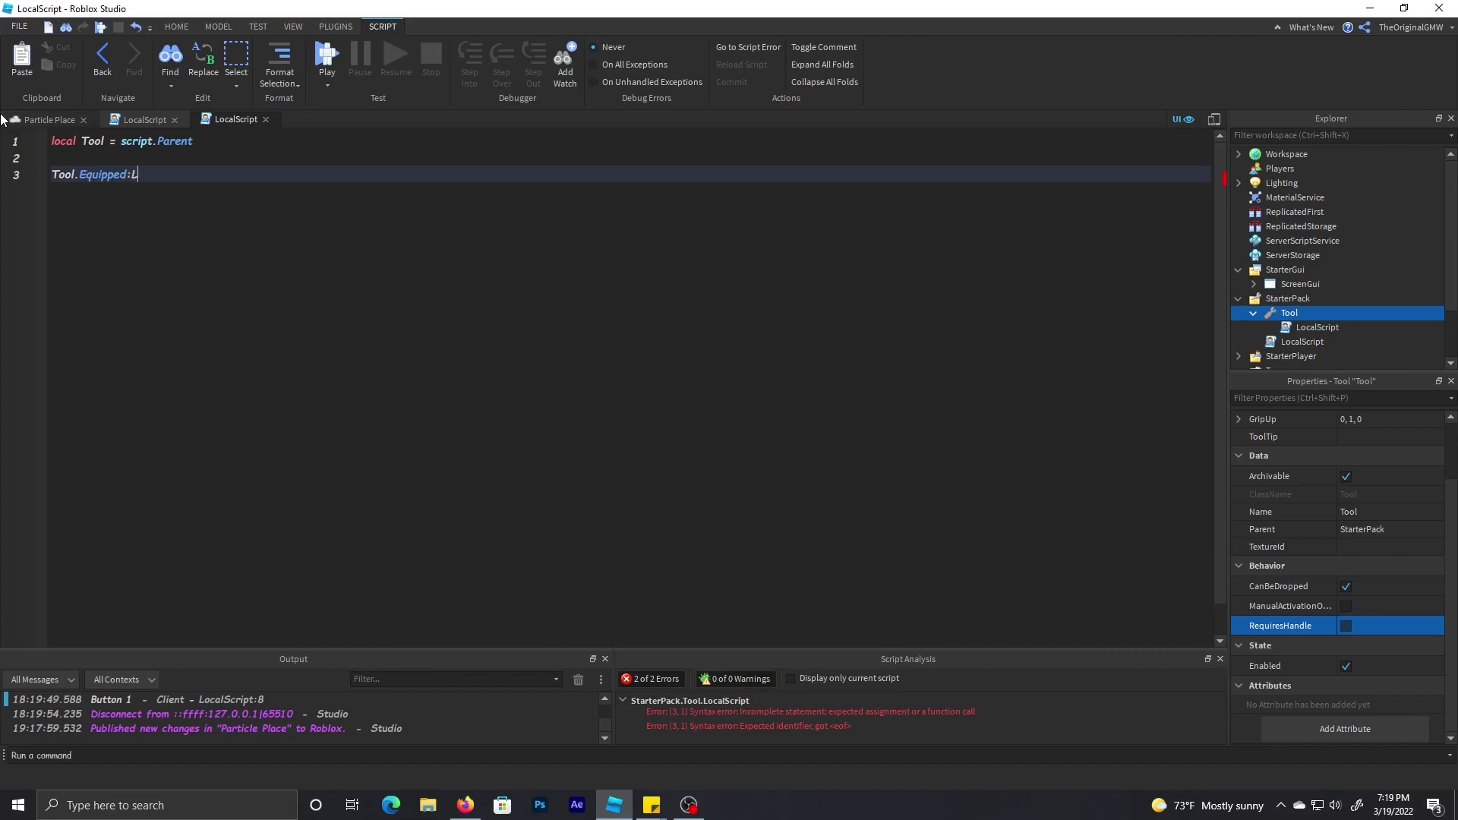
text(C)
key(Tab)
text((f)
key(Tab)
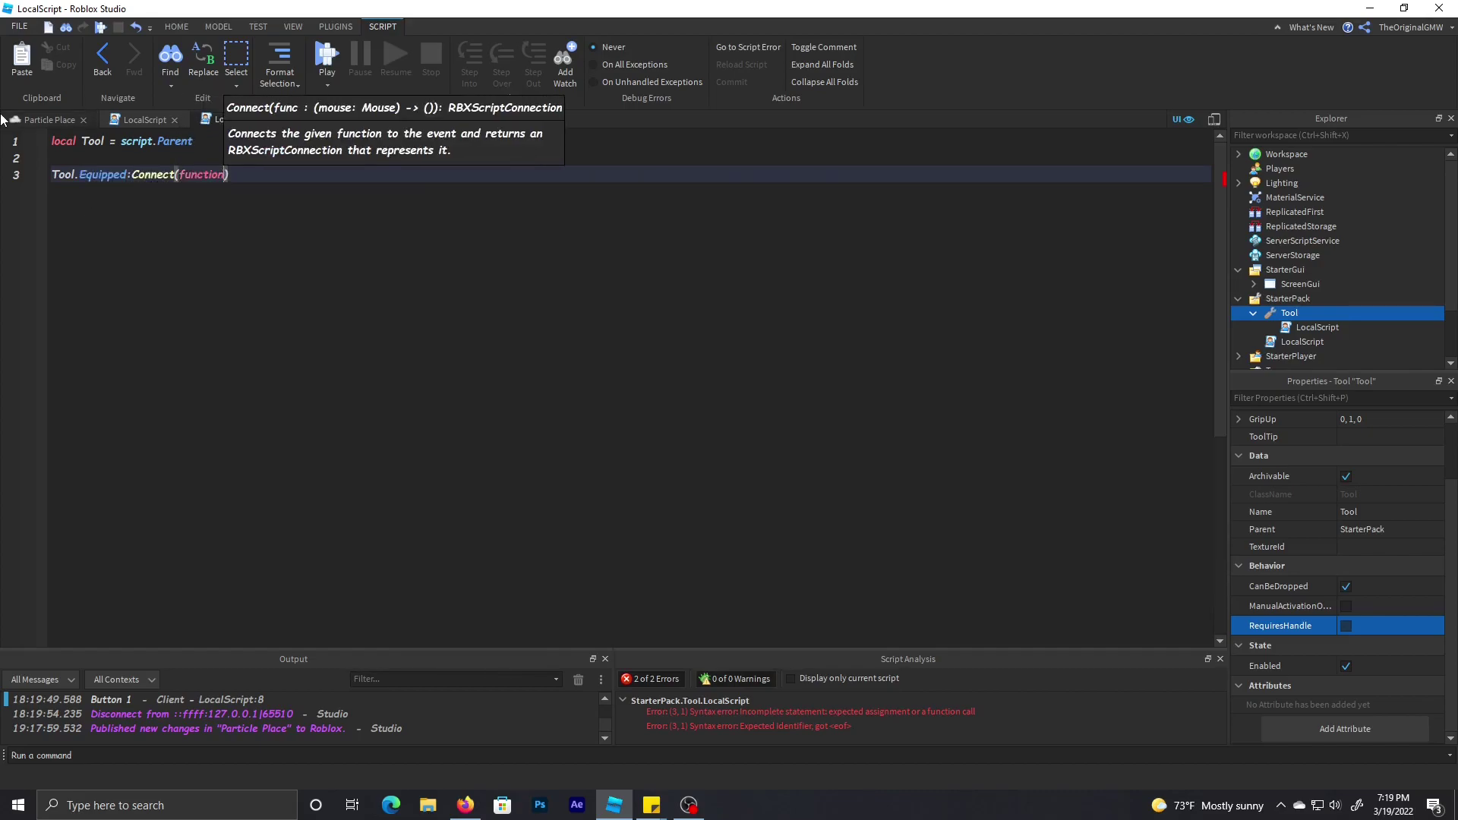
text(())
key(Return)
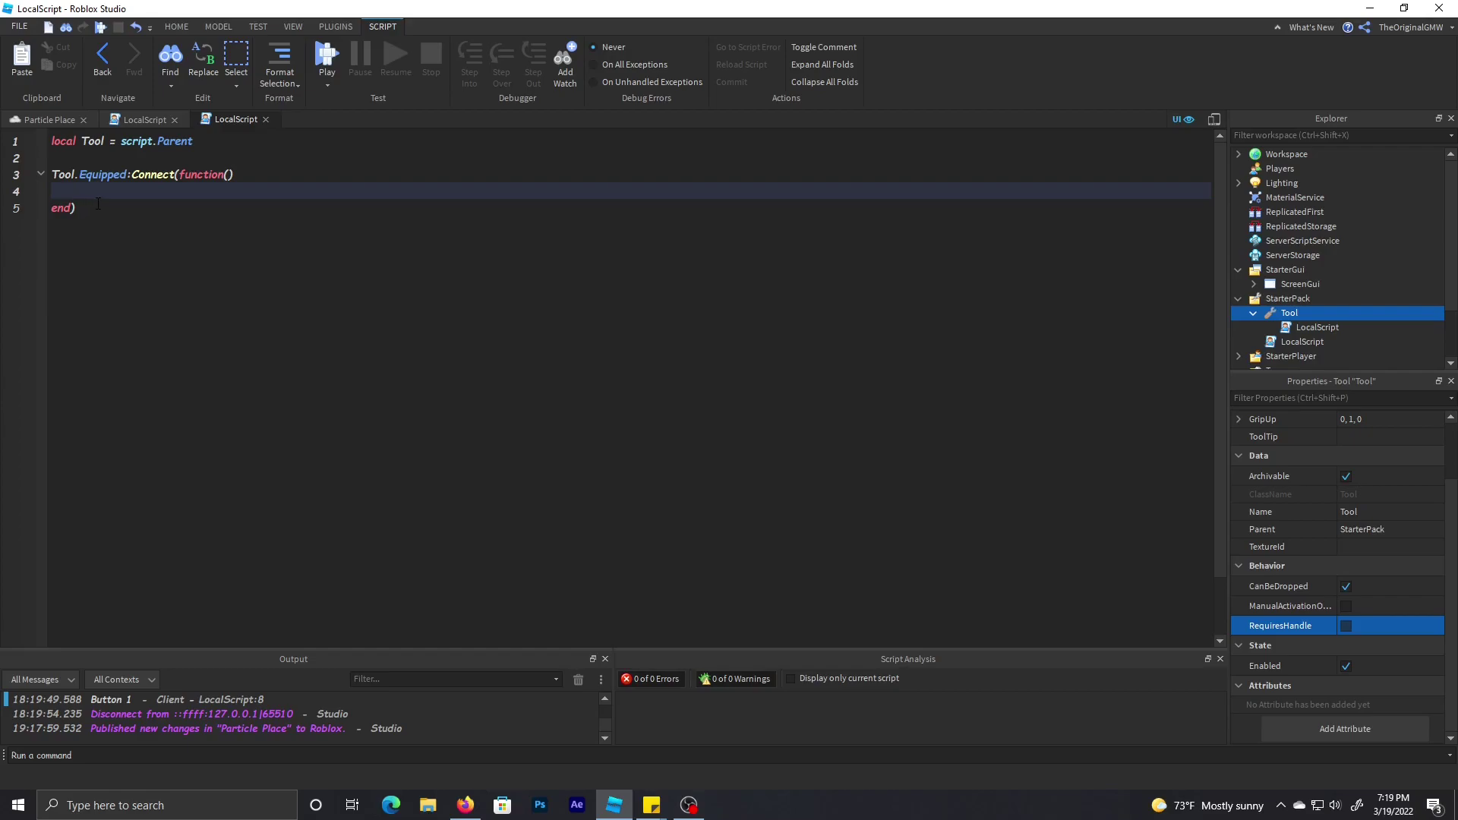
drag(95, 220, 51, 175)
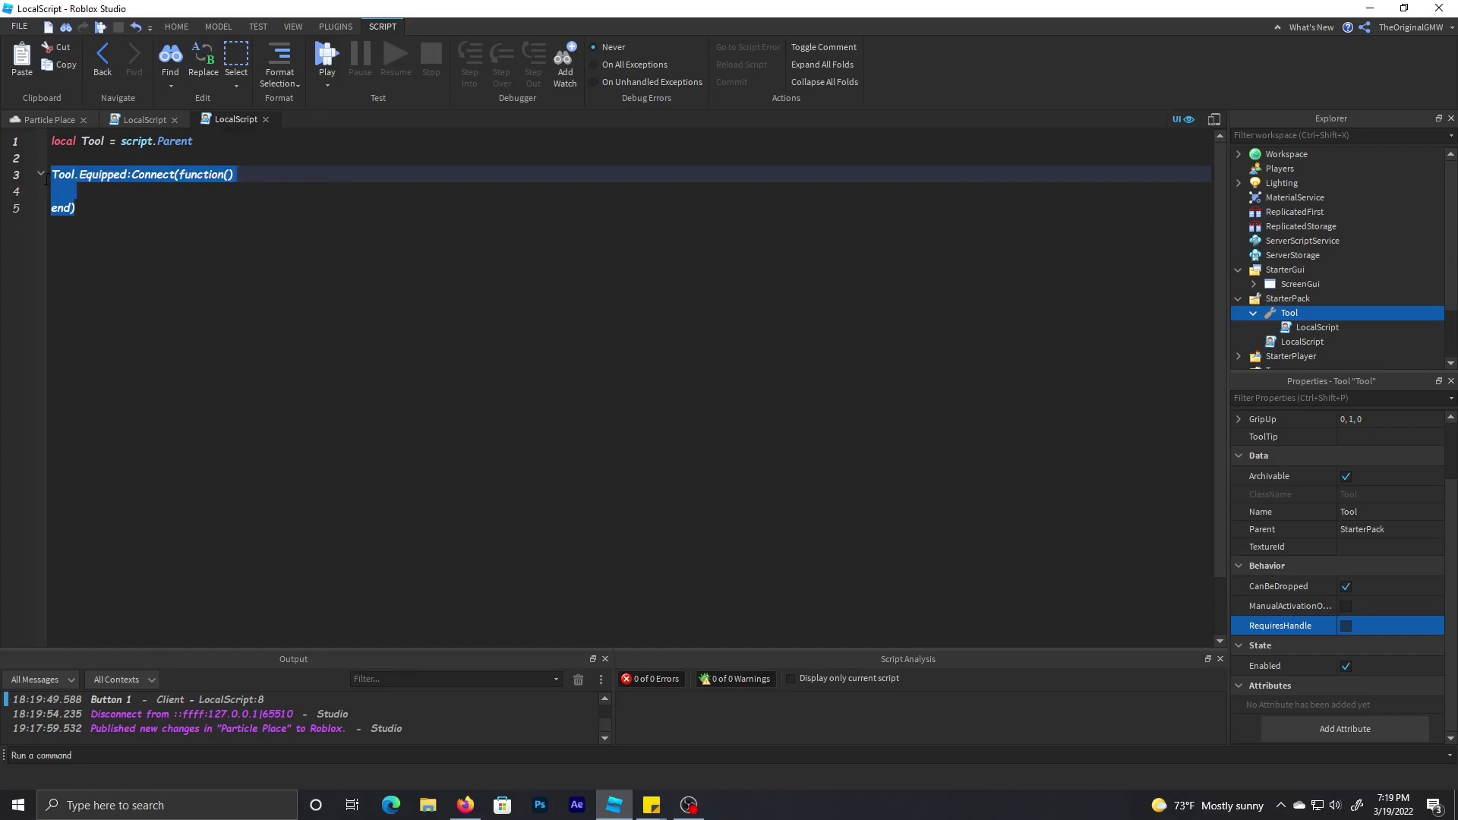
click(101, 194)
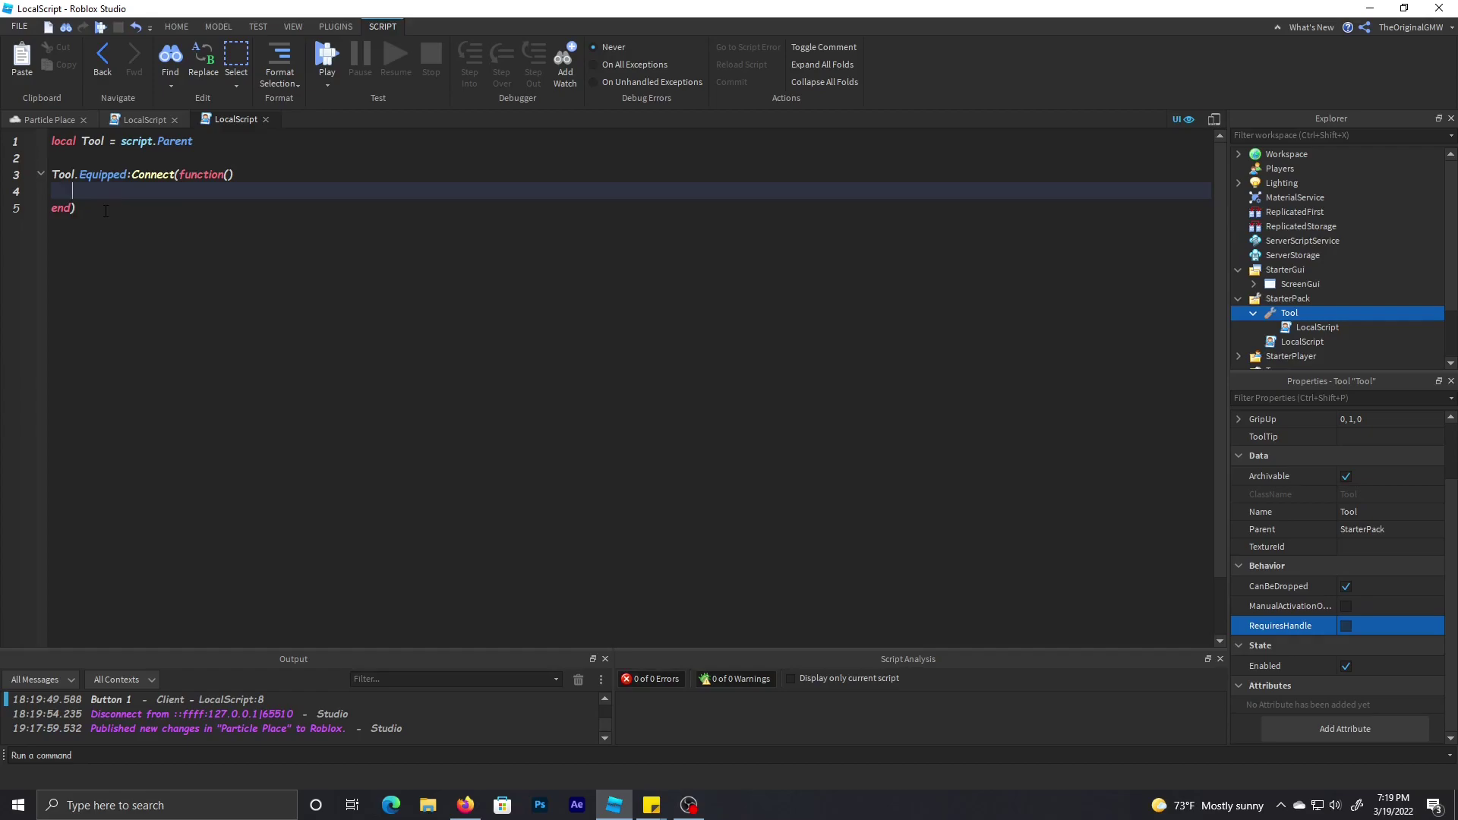
drag(105, 214, 53, 175)
click(96, 205)
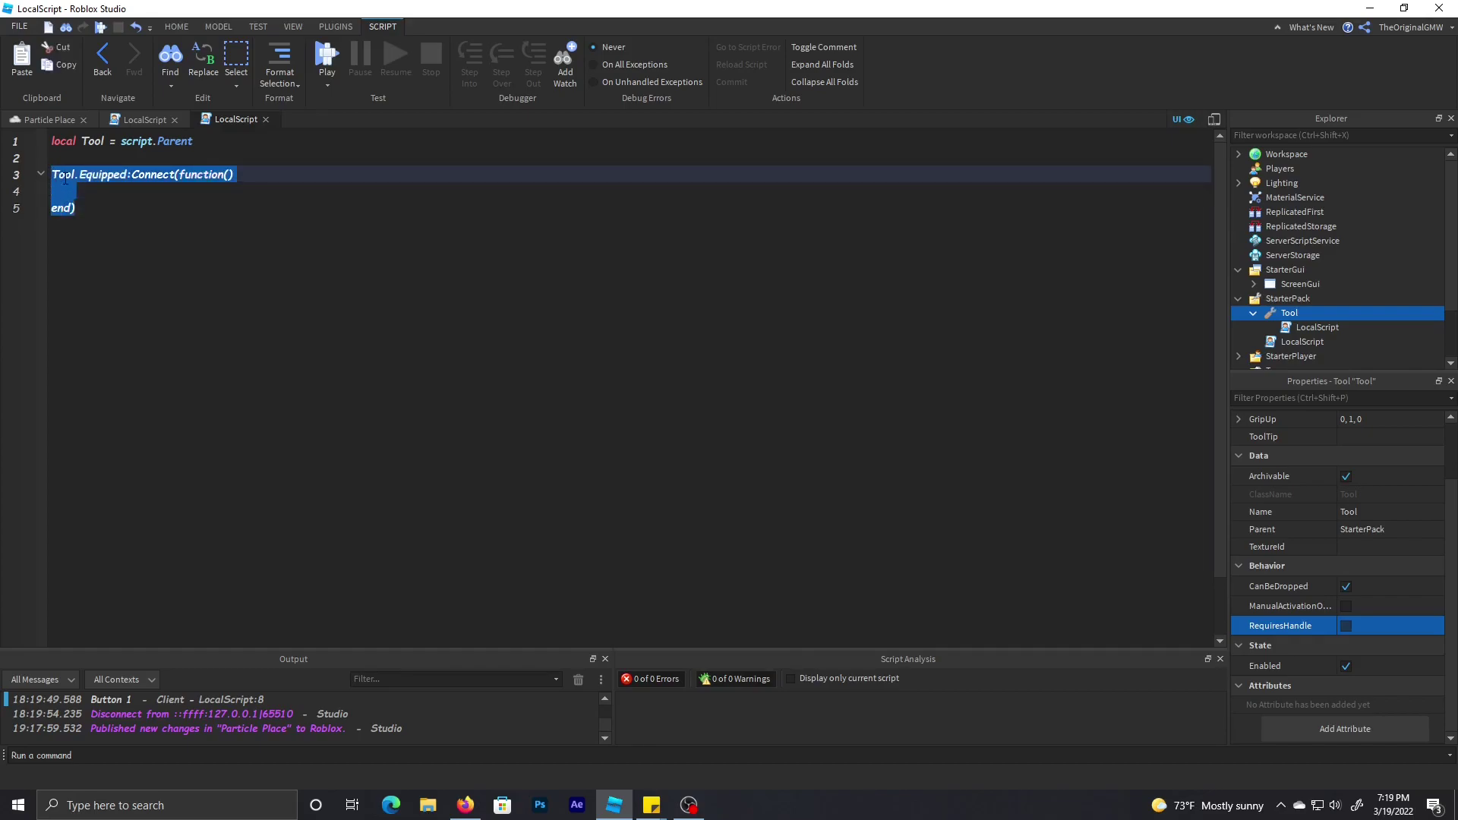
click(110, 209)
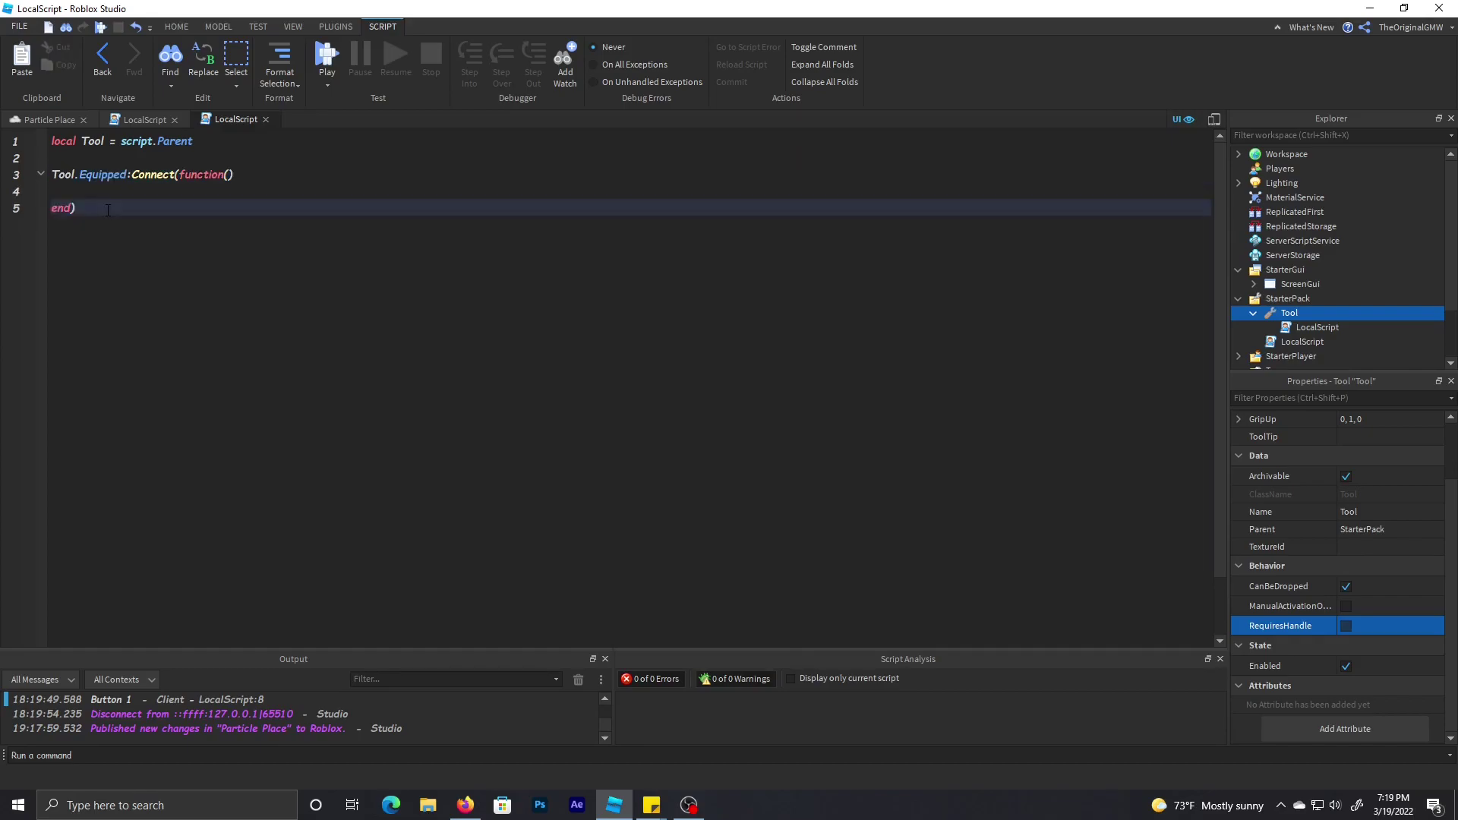
- Add an empty Tool.Activated:Connect(function() end) block below the Equipped block
key(Return)
key(Return)
text(To)
key(Tab)
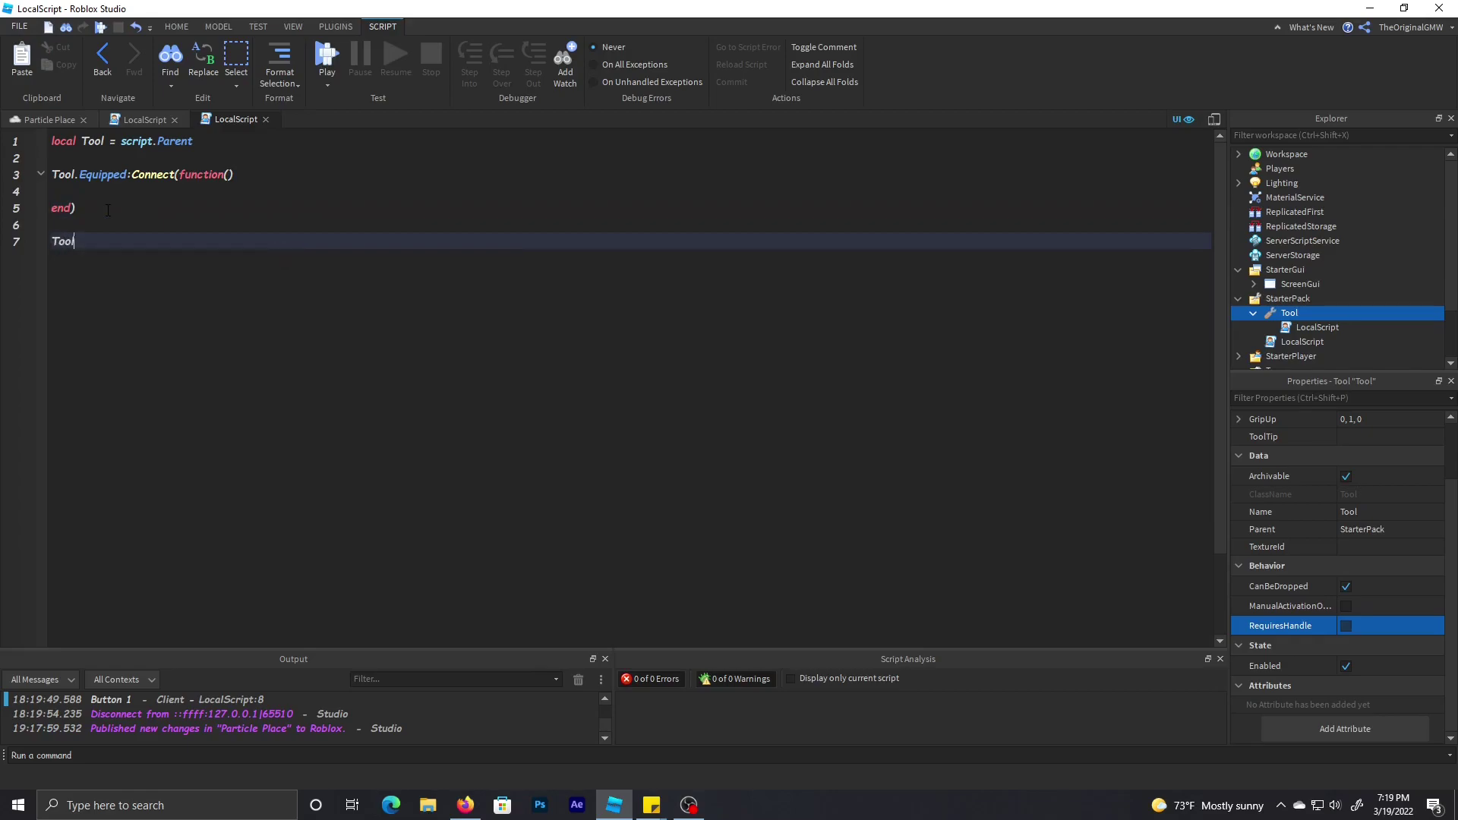
text(.ac)
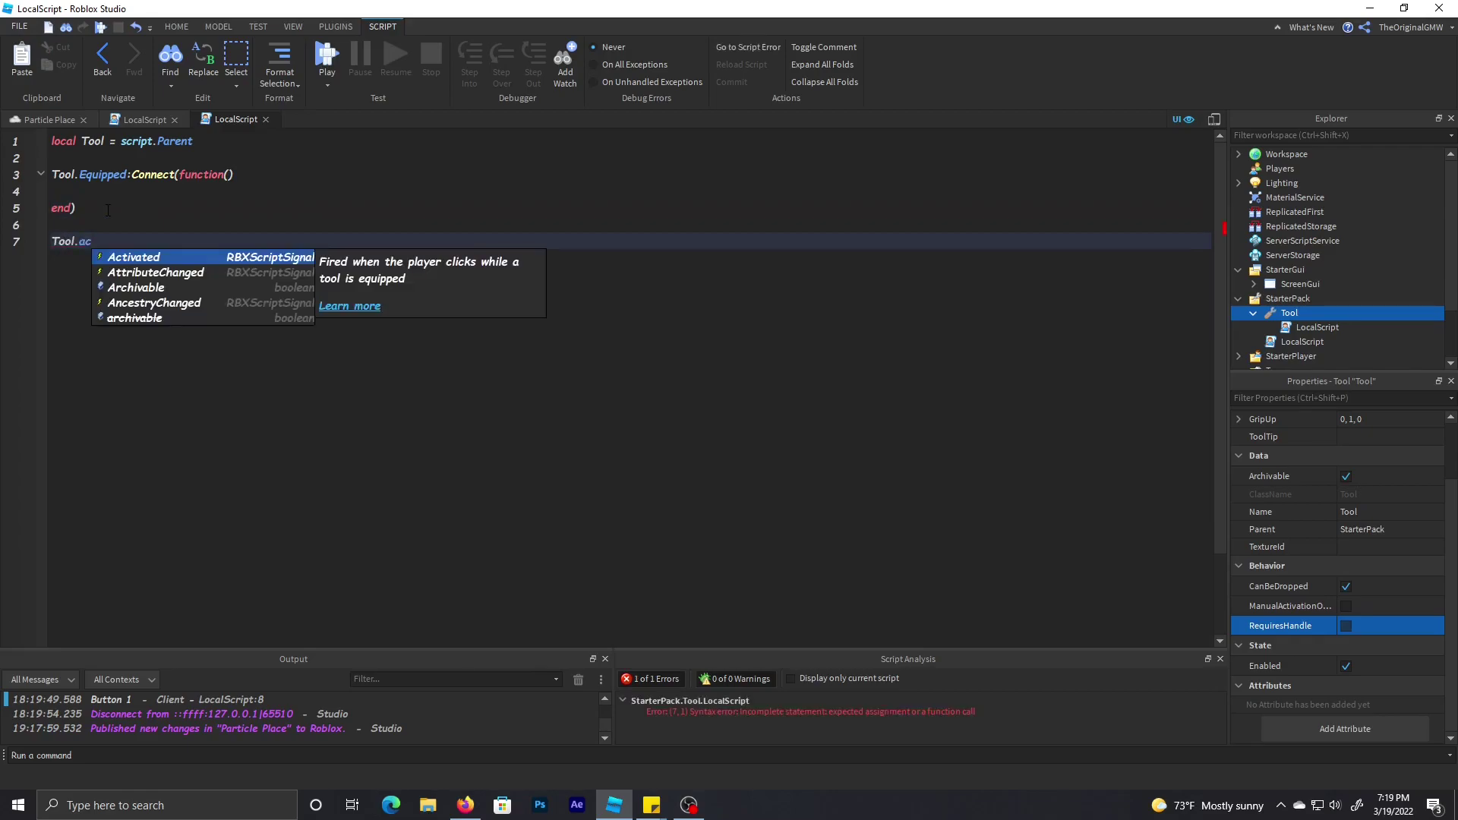
text(t)
key(Tab)
text(:)
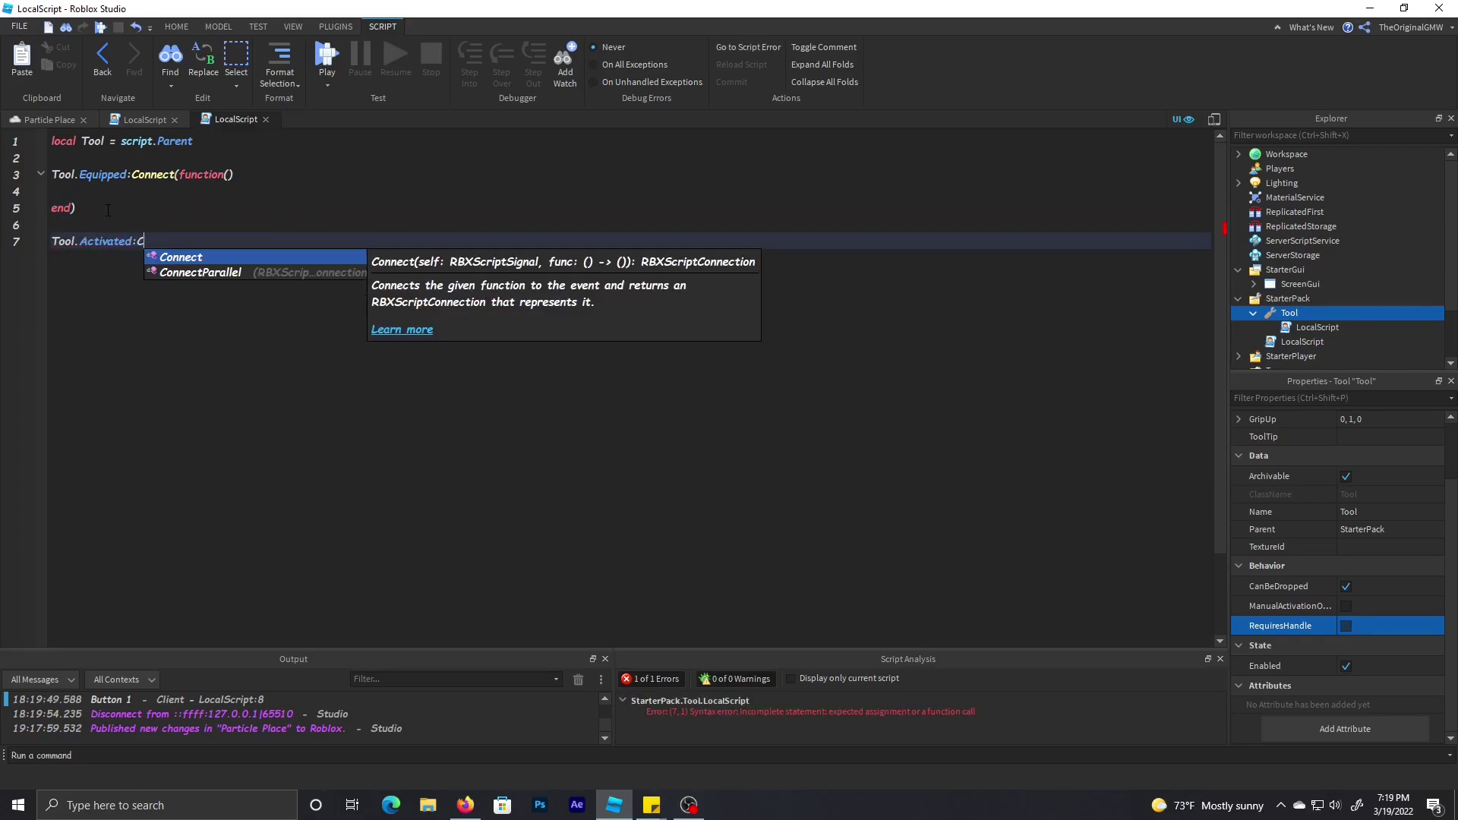
key(Tab)
text((f)
key(Tab)
text(()
key(Return)
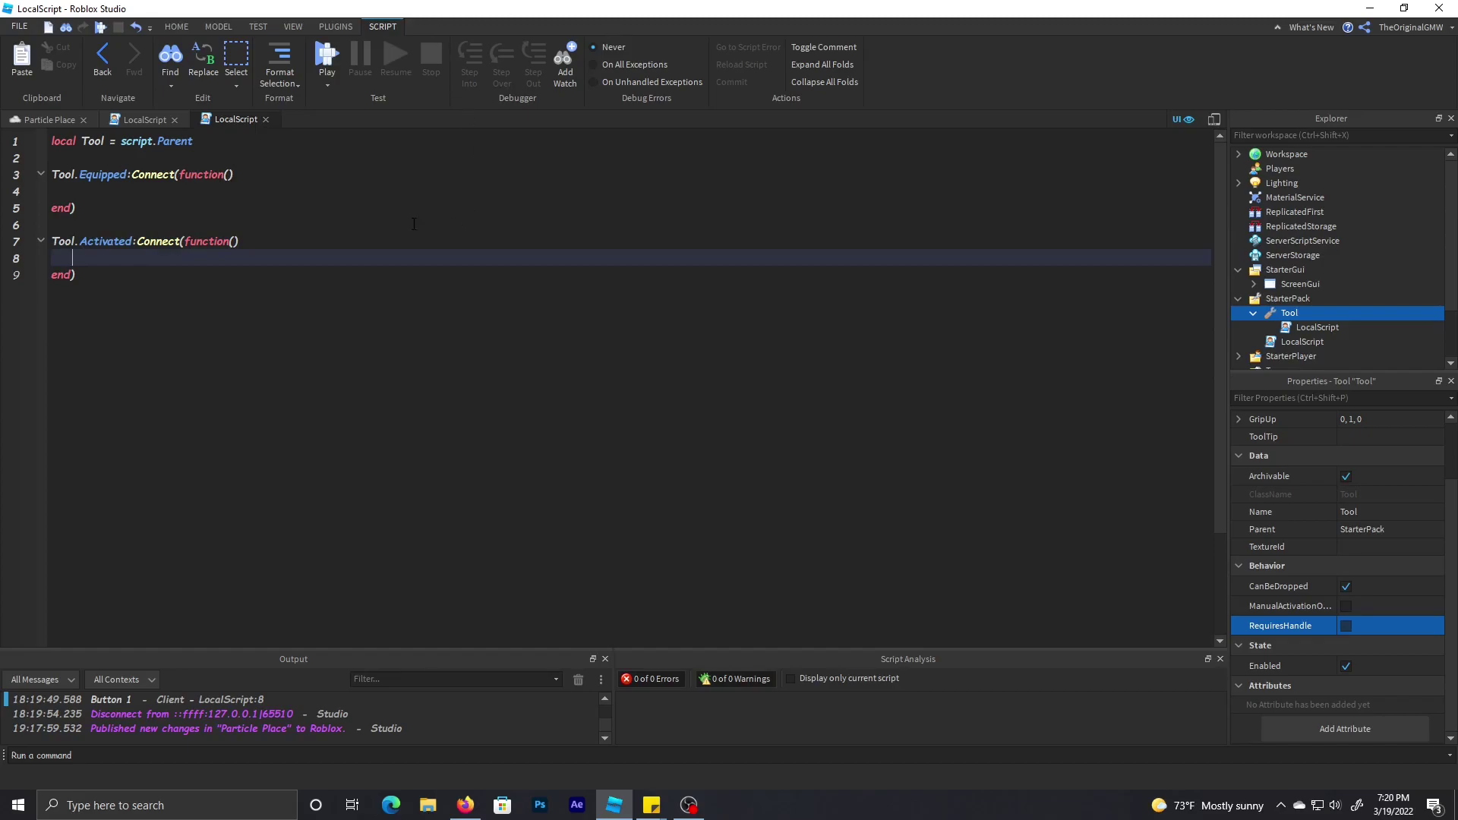
- Replace warn("") in the Equipped handler with print("Equipped"), adding blank lines after it
click(127, 193)
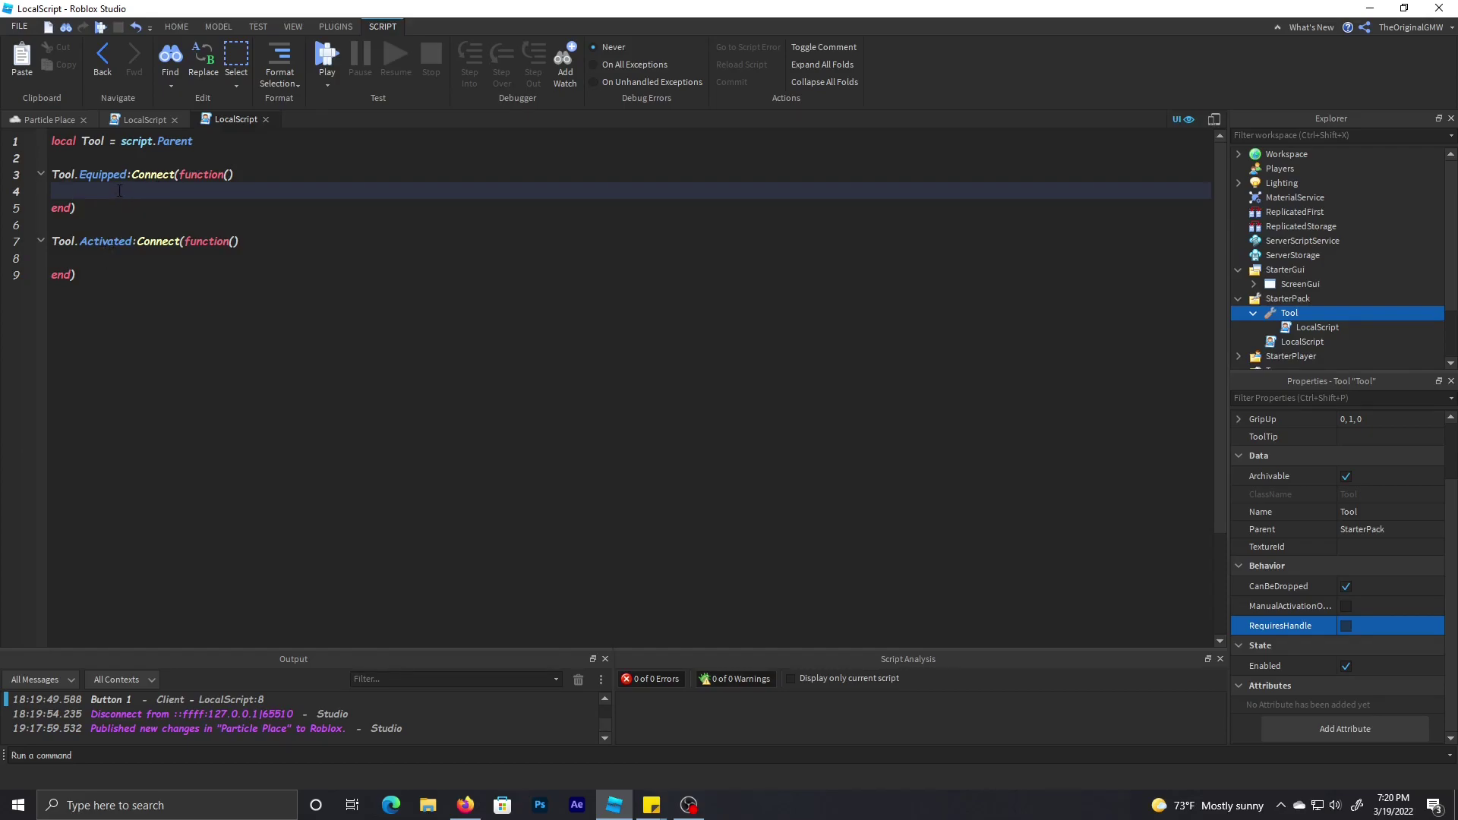
text(warn(")
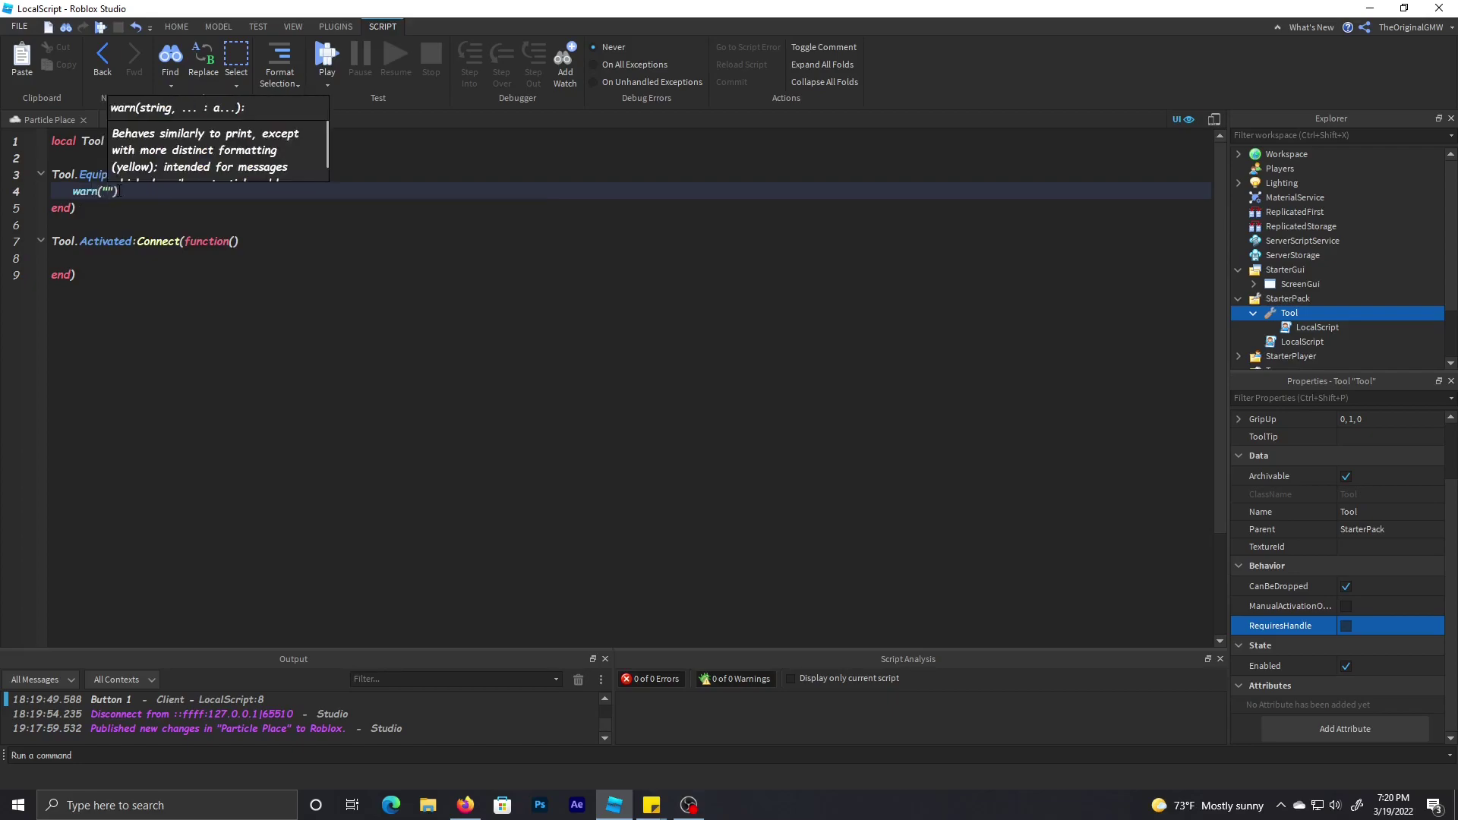
key(BackSpace)
key(BackSpace)
key(BackSpace)
key(BackSpace)
key(BackSpace)
key(BackSpace)
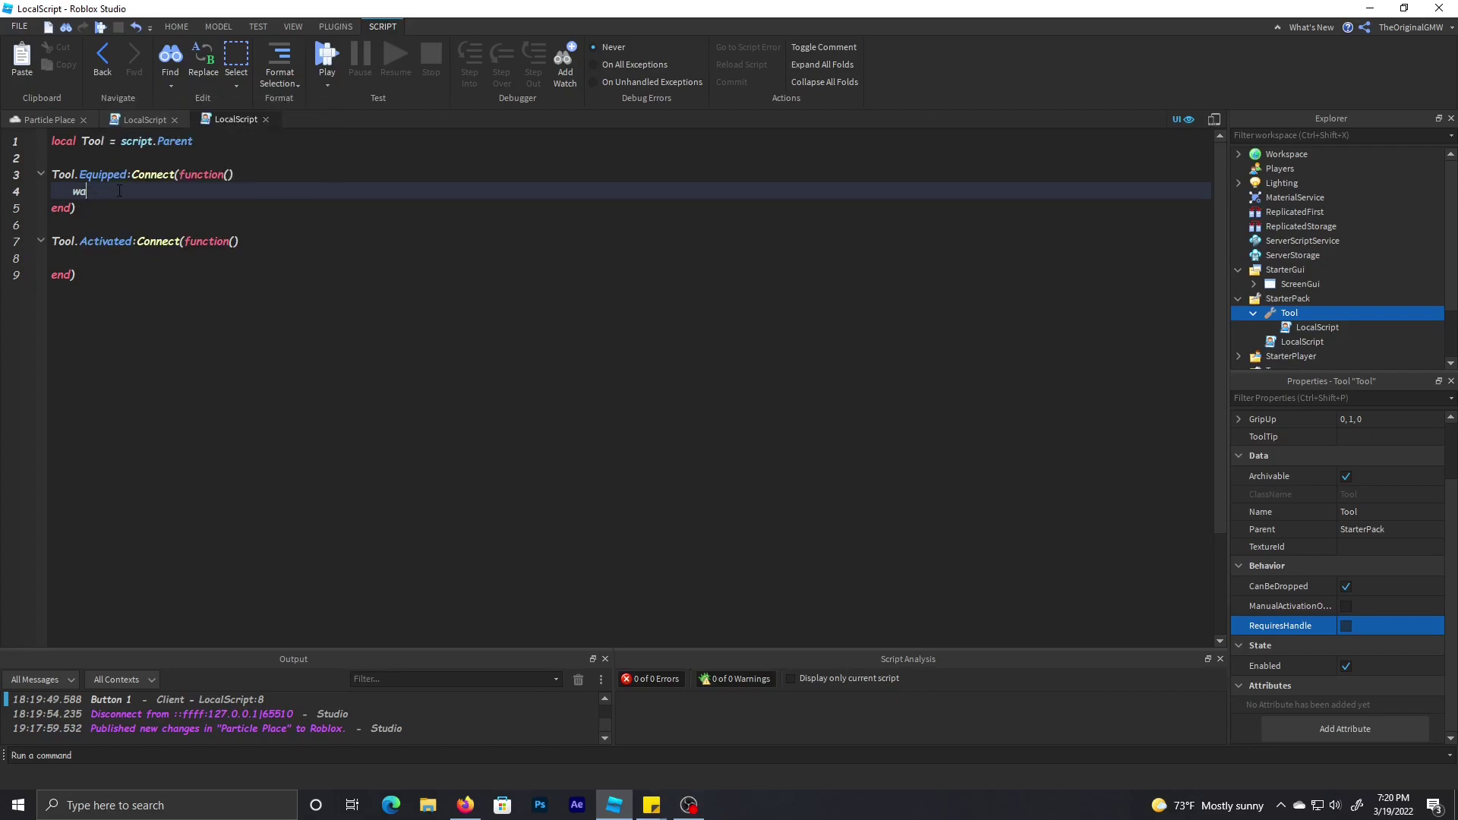
text(pru)
key(BackSpace)
text(in)
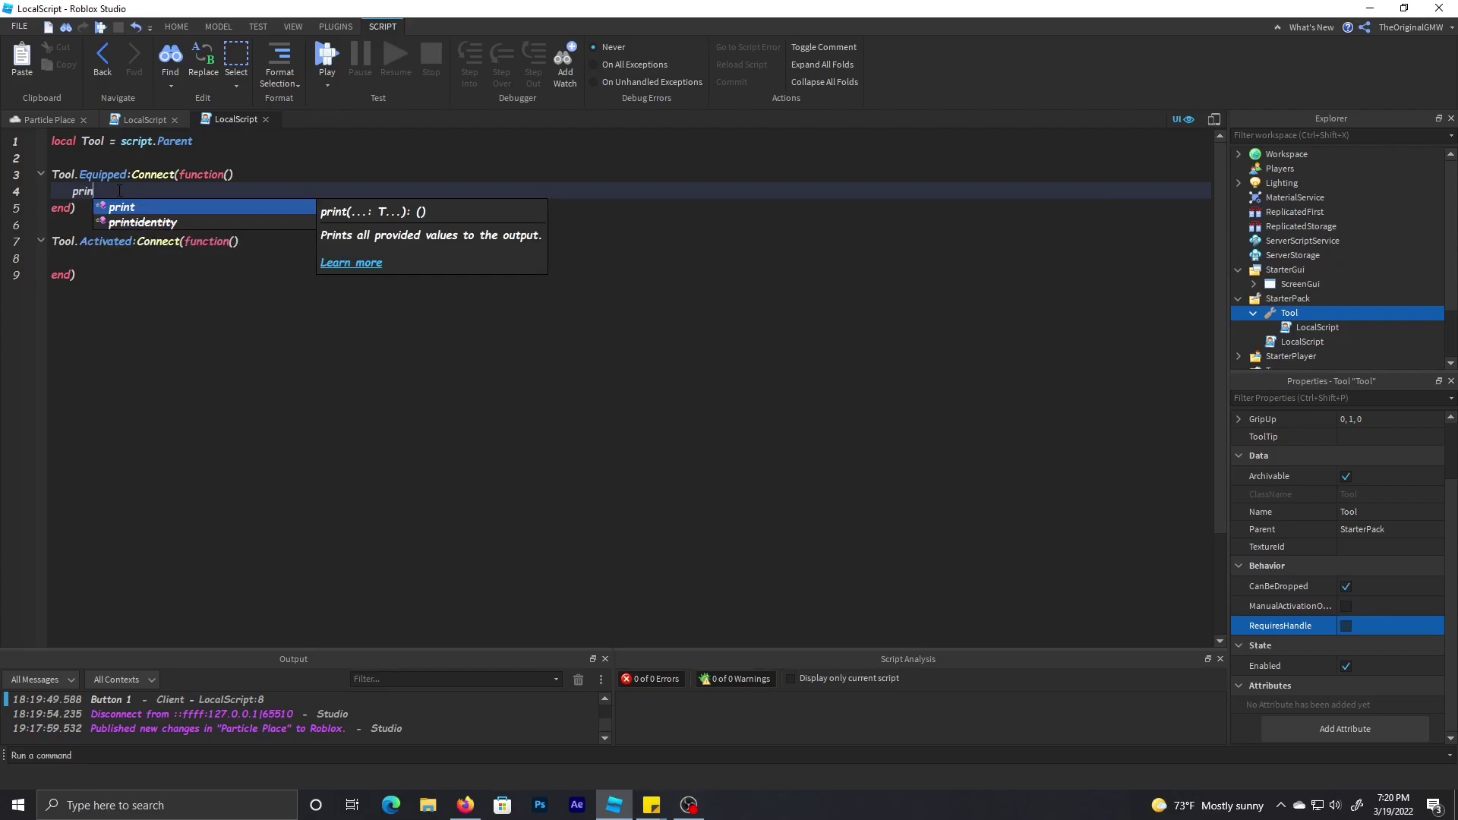
text(t("Equipp)
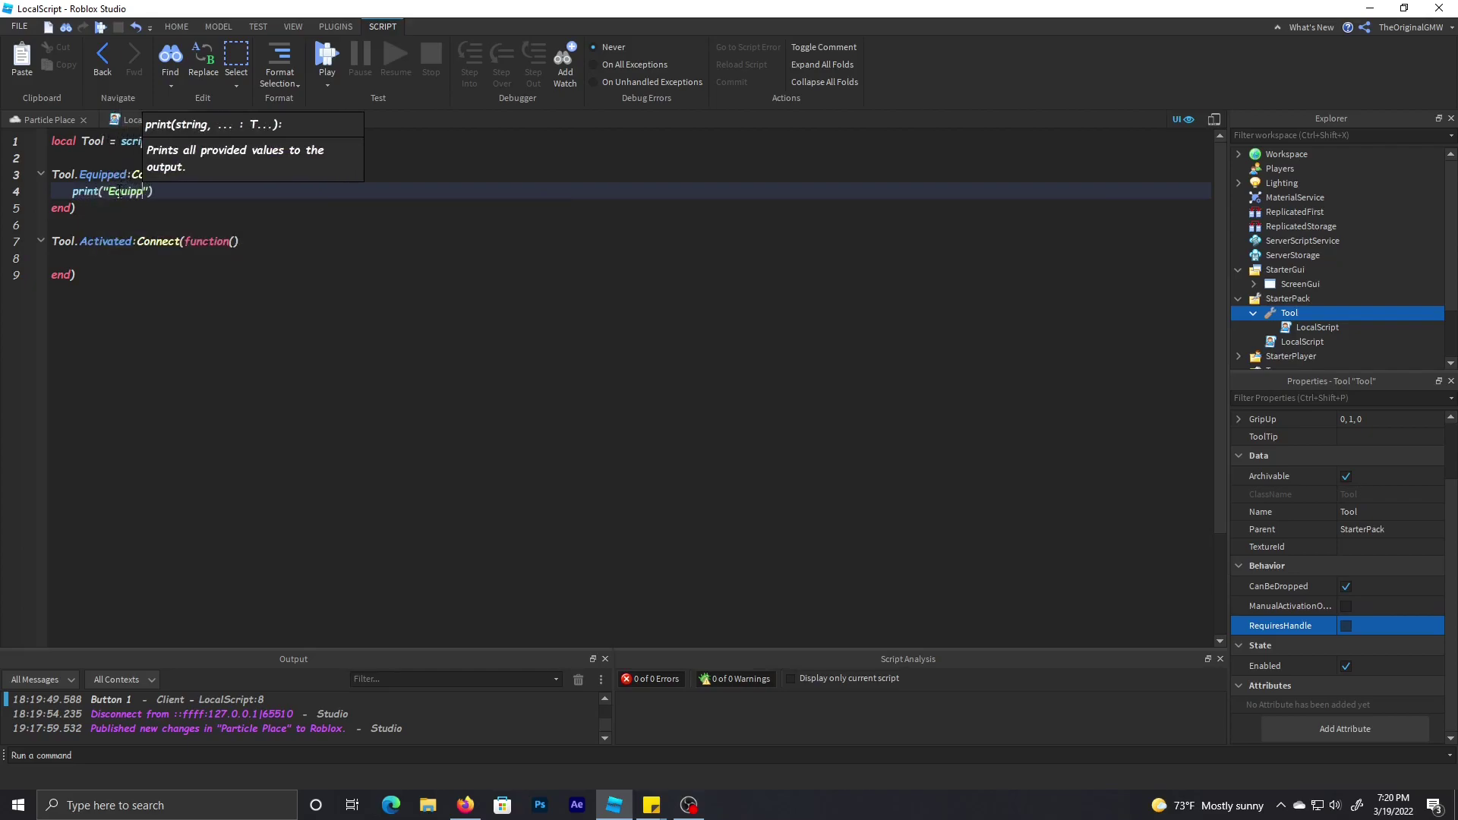
text(ed)
click(120, 209)
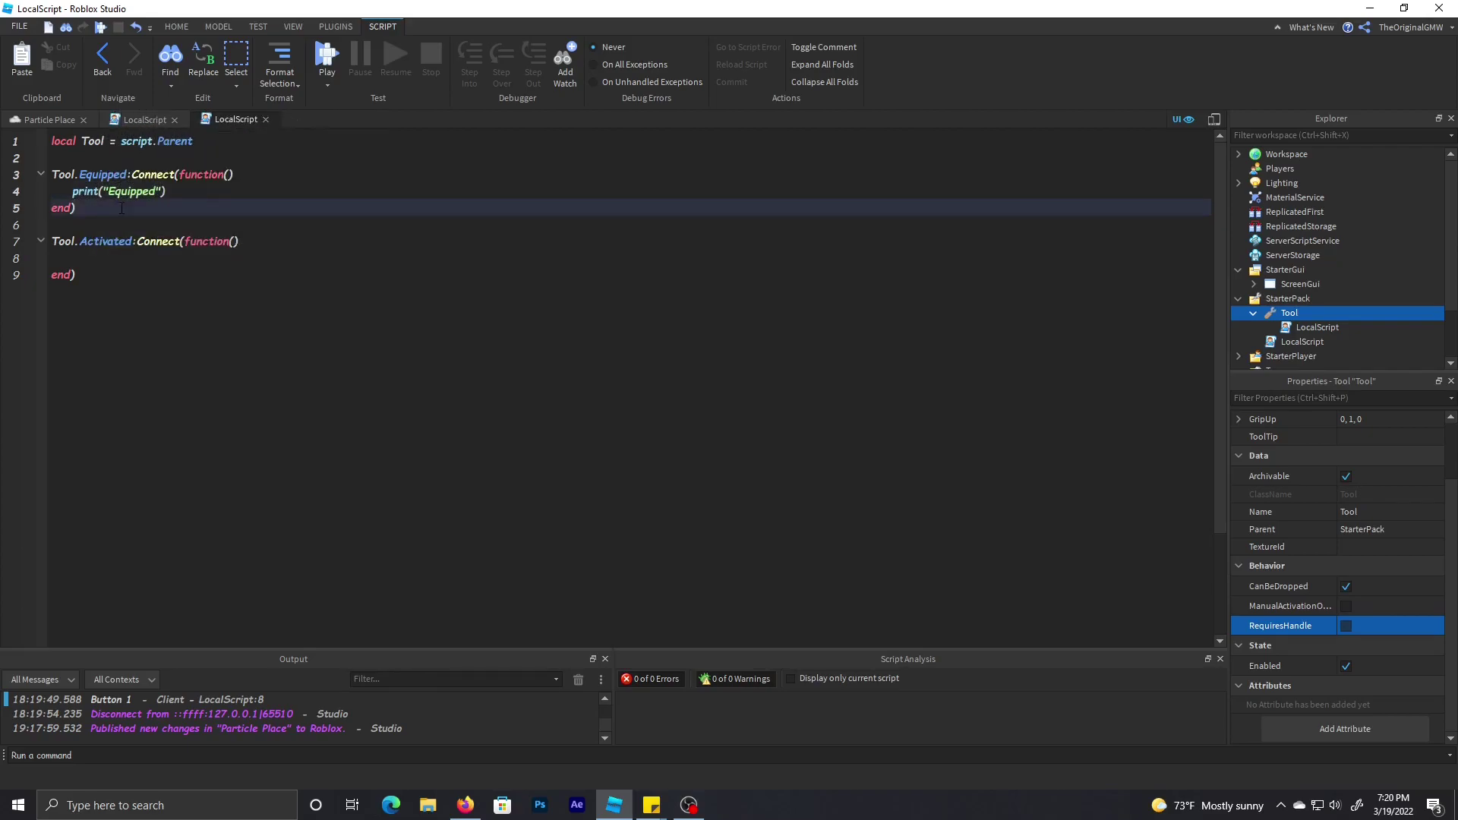
key(Return)
key(Return)
text(Too)
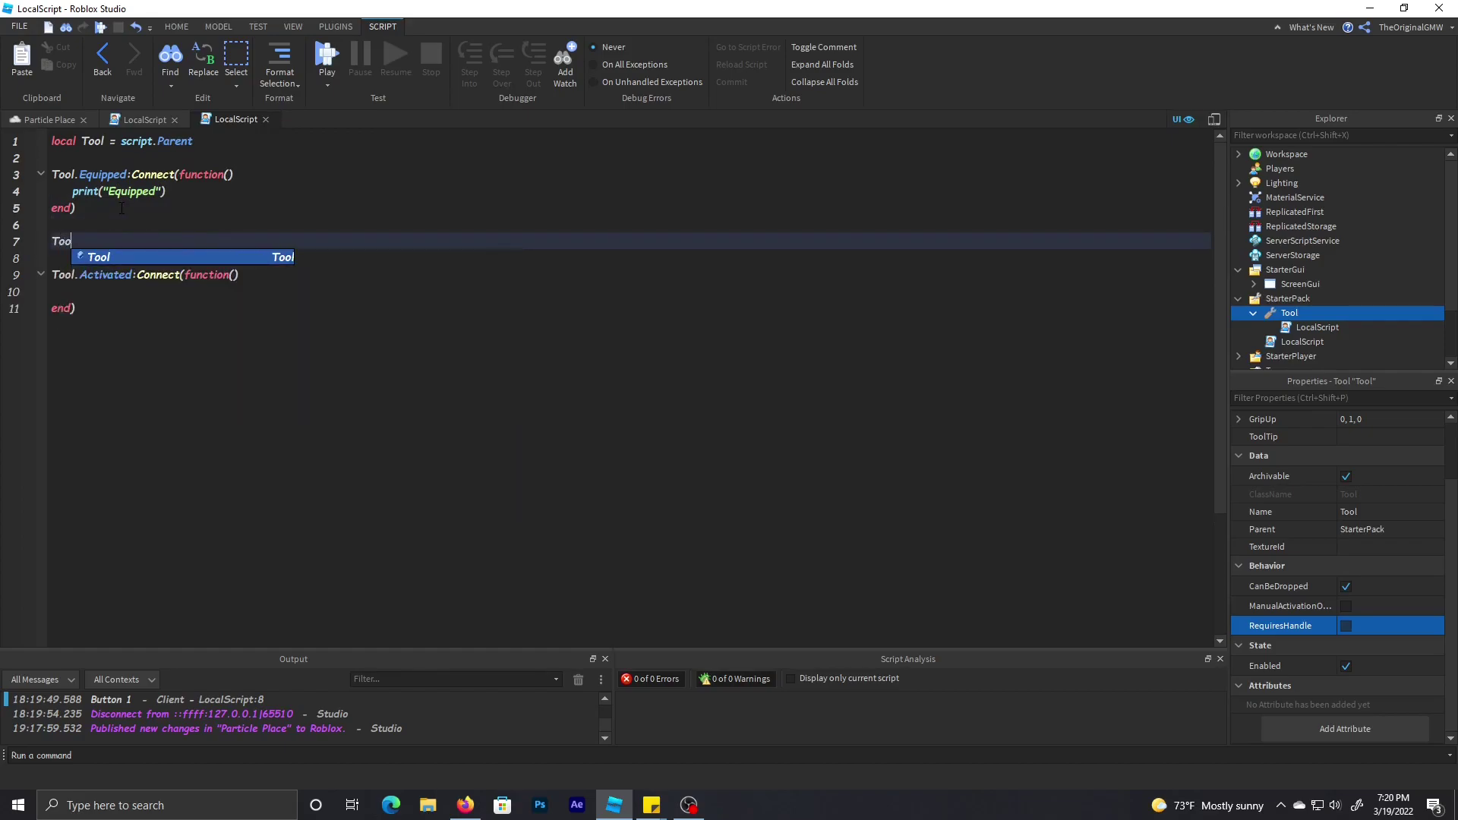
text(l.e)
- Add a Tool.Unequipped handler printing "Unequipped!" and change the Equipped message to "Equipped!"
key(BackSpace)
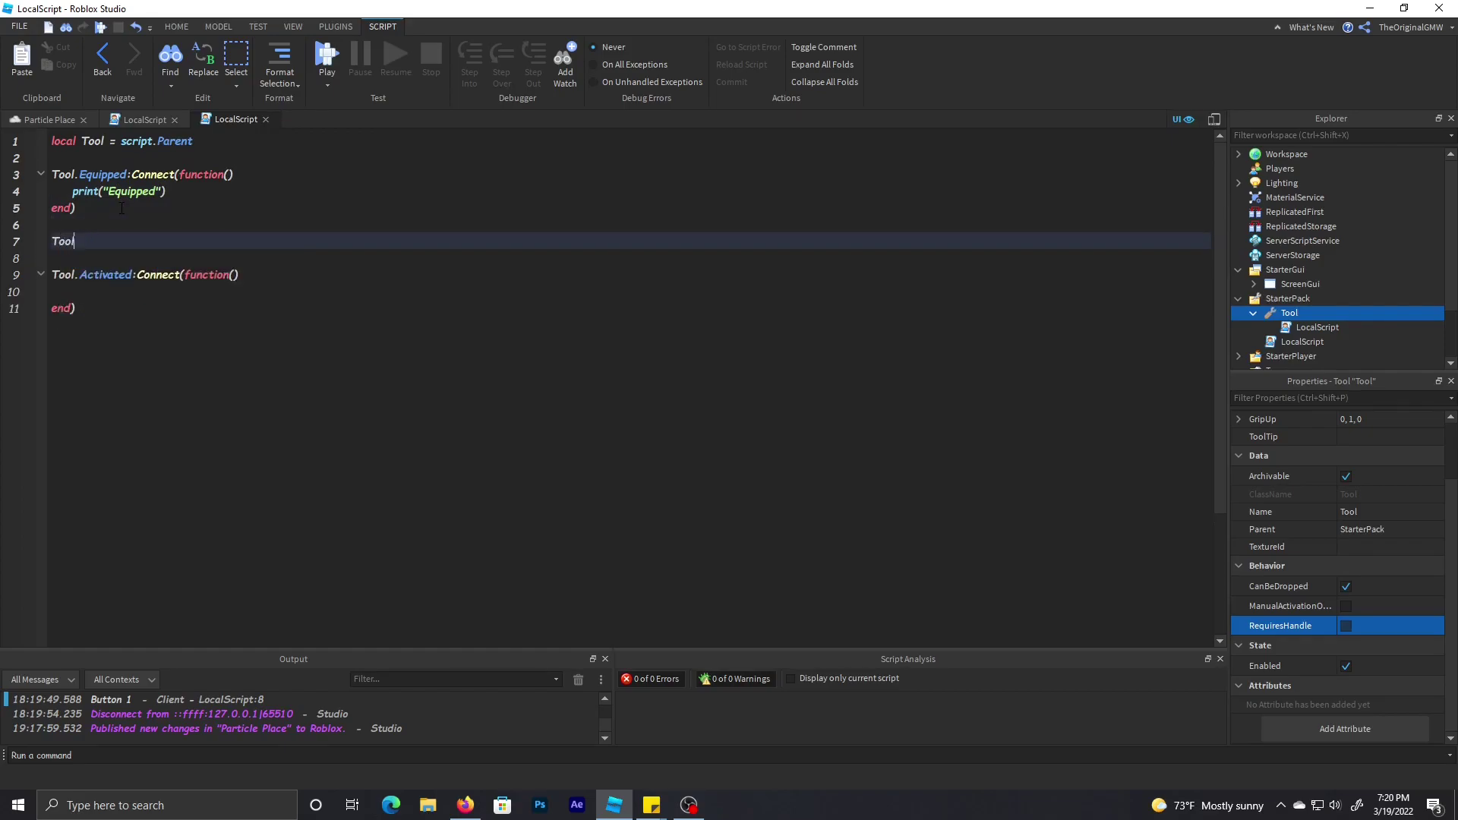
text(Une)
key(Tab)
text(:)
key(Tab)
text((fu)
key(Tab)
text(())
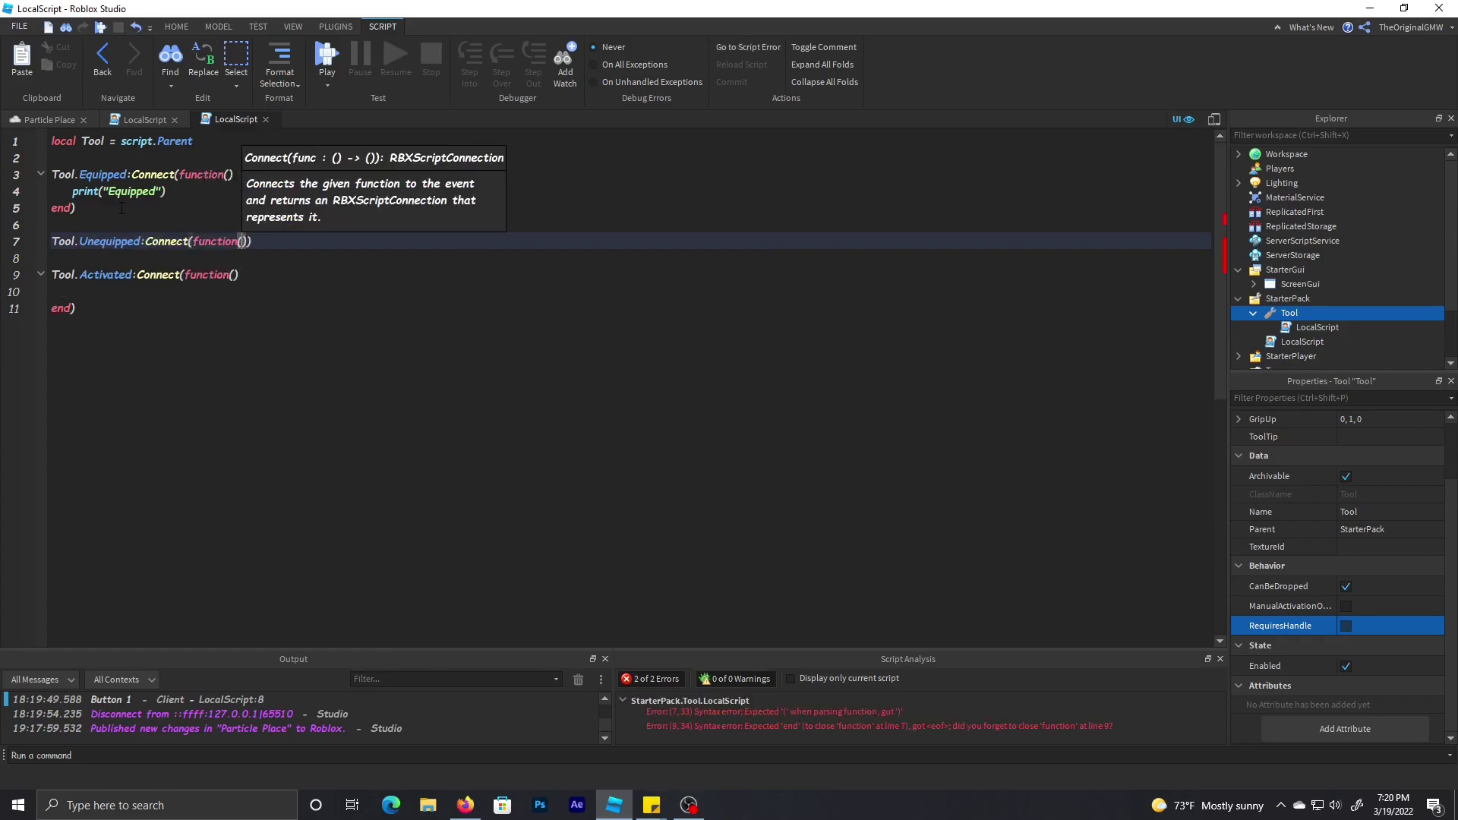
key(Return)
text(pri)
key(Tab)
text(()
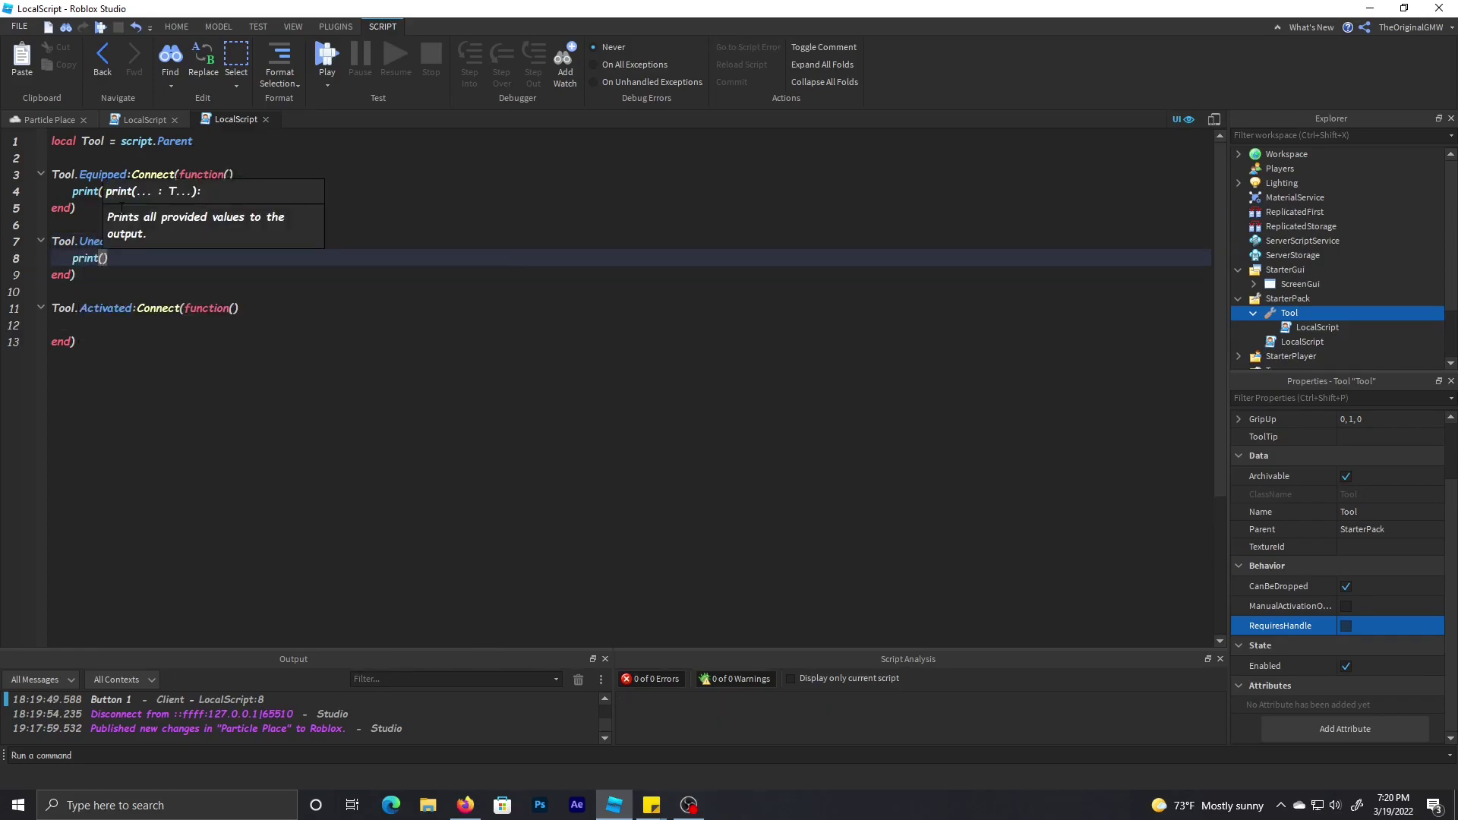
text("E)
key(BackSpace)
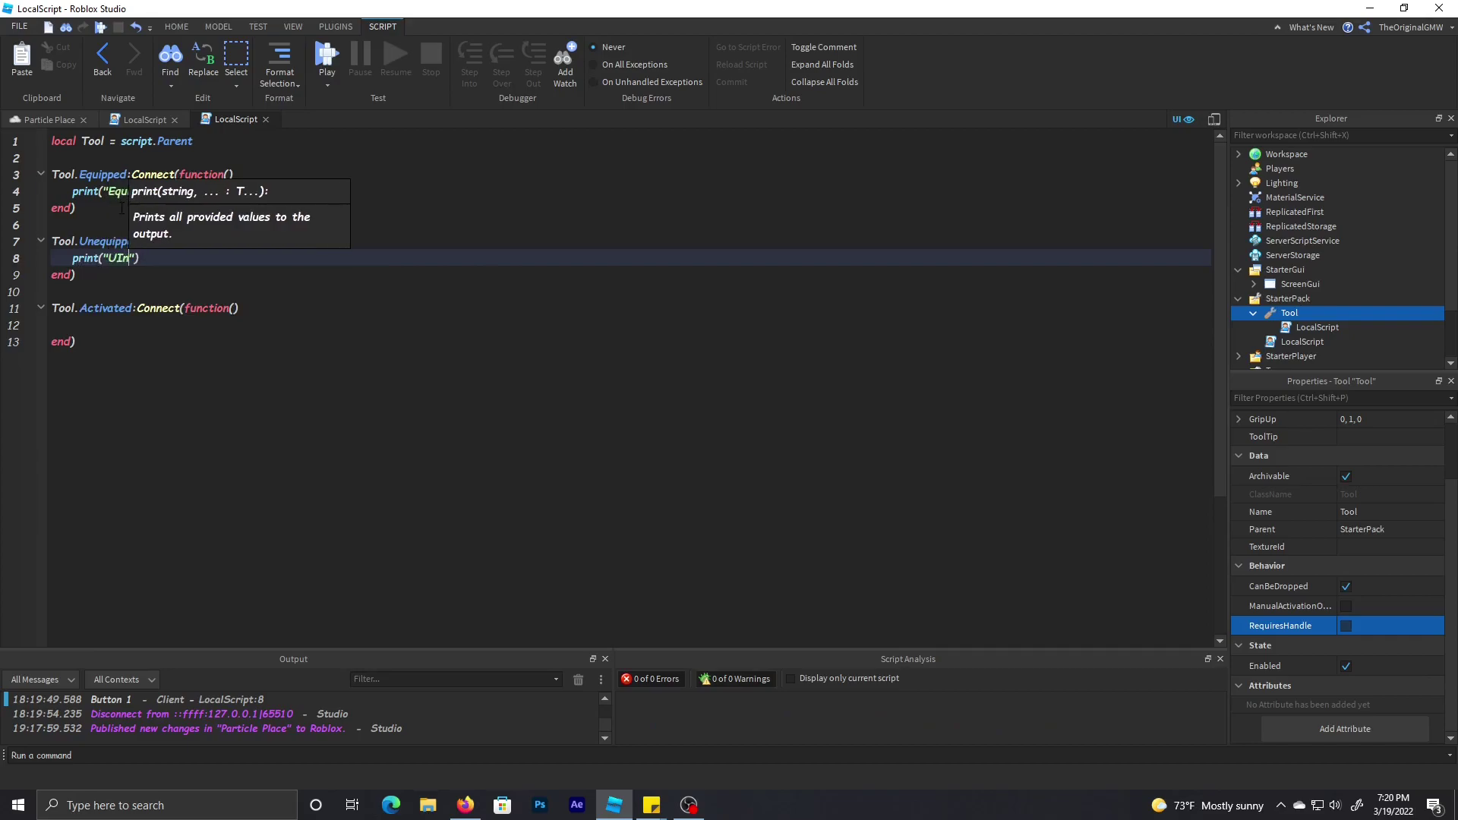
text(Unequipp)
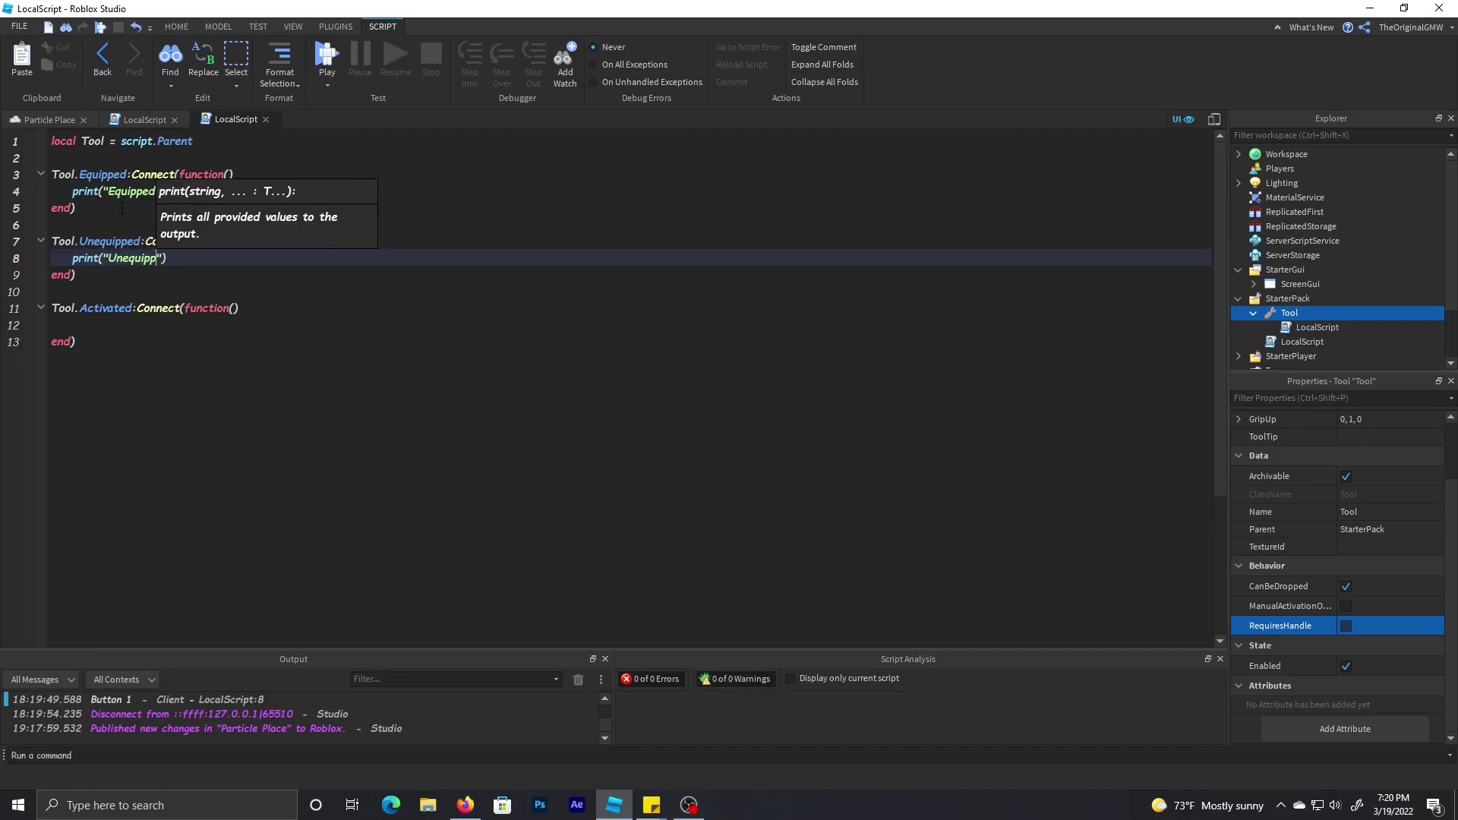
text(ed!)
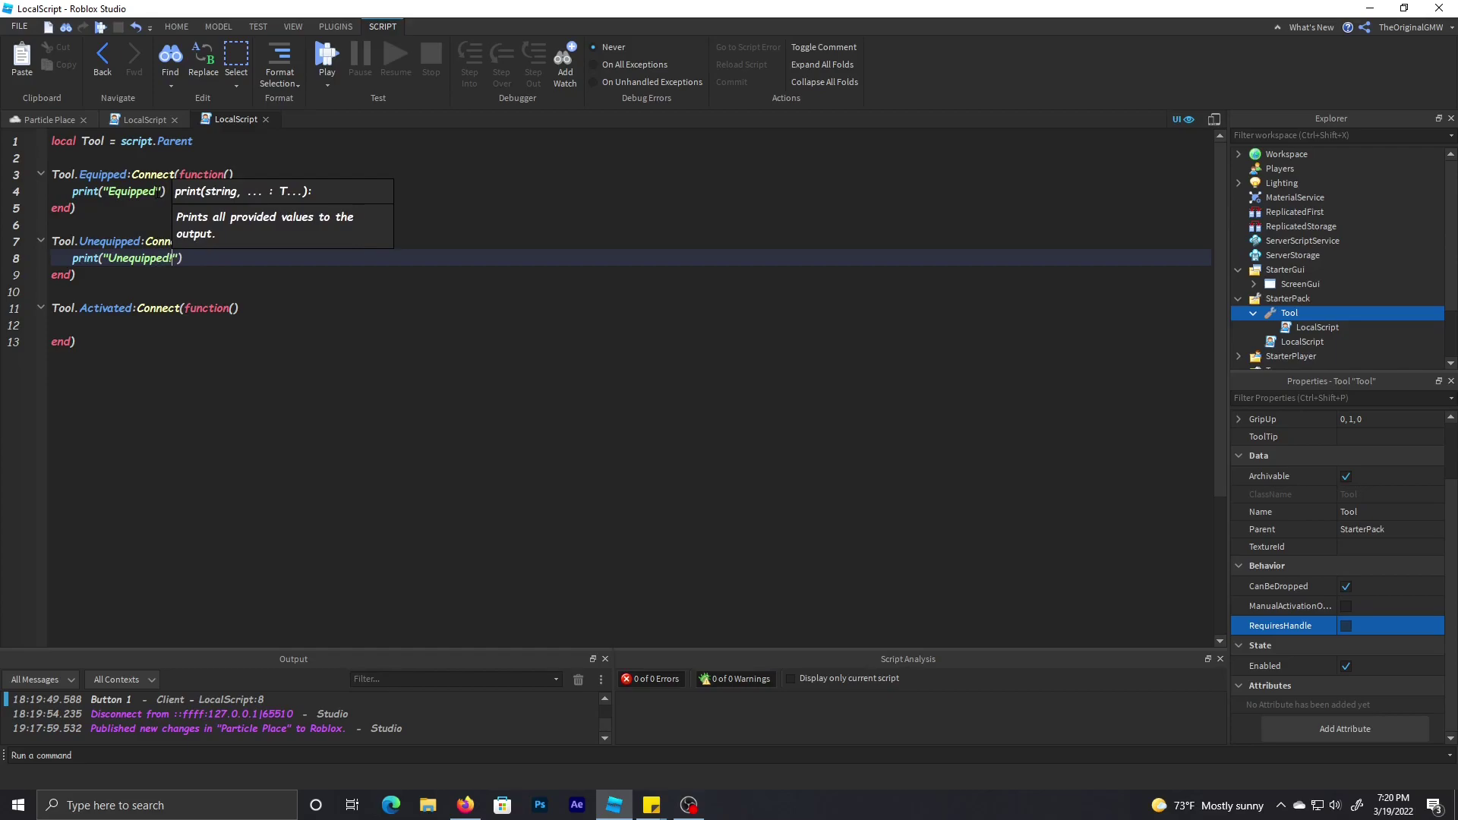
- Fill the empty Tool.Activated handler on line 12 with print("Use Tool")
click(119, 327)
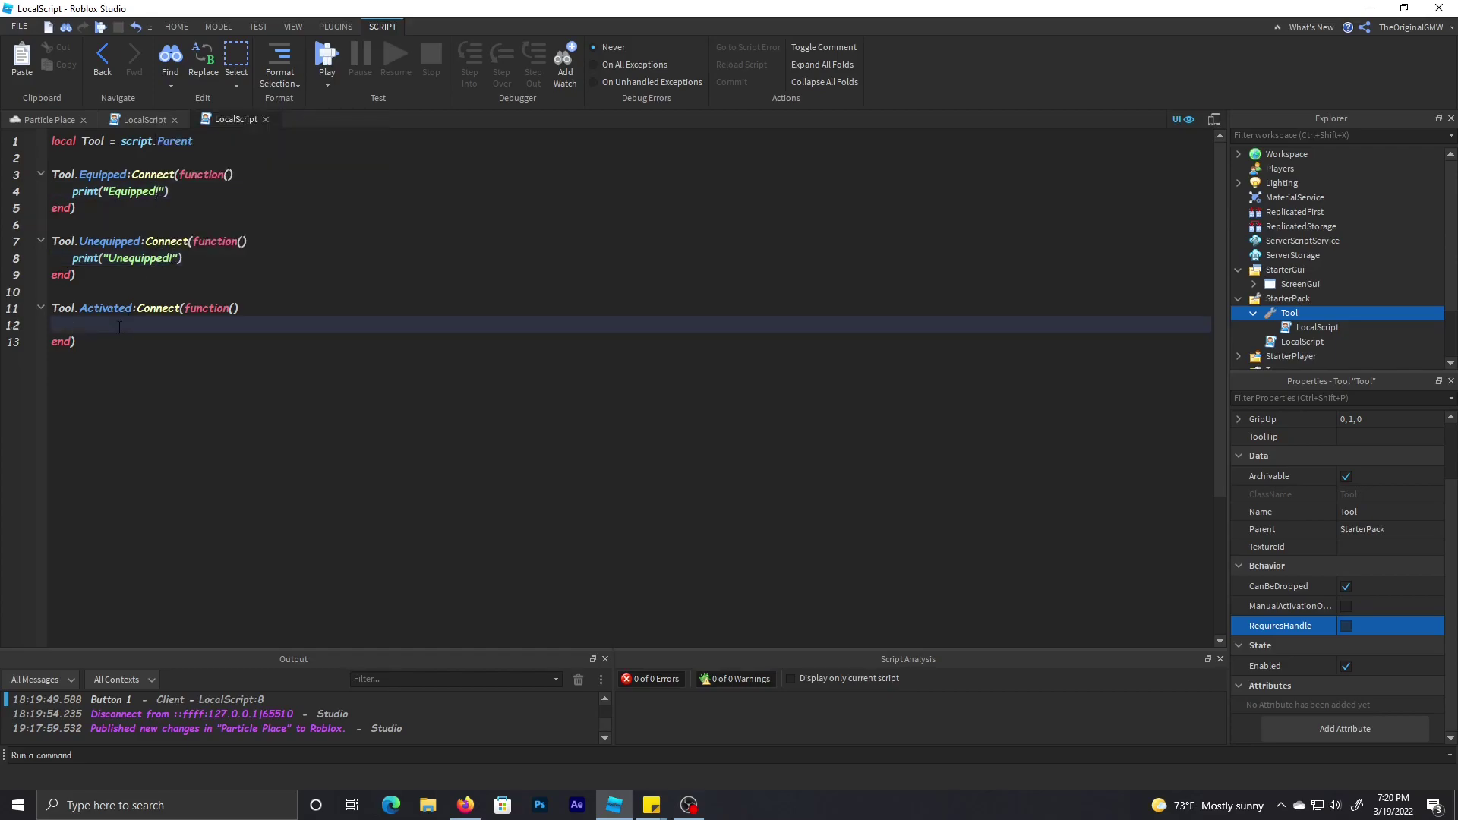
text(print(")
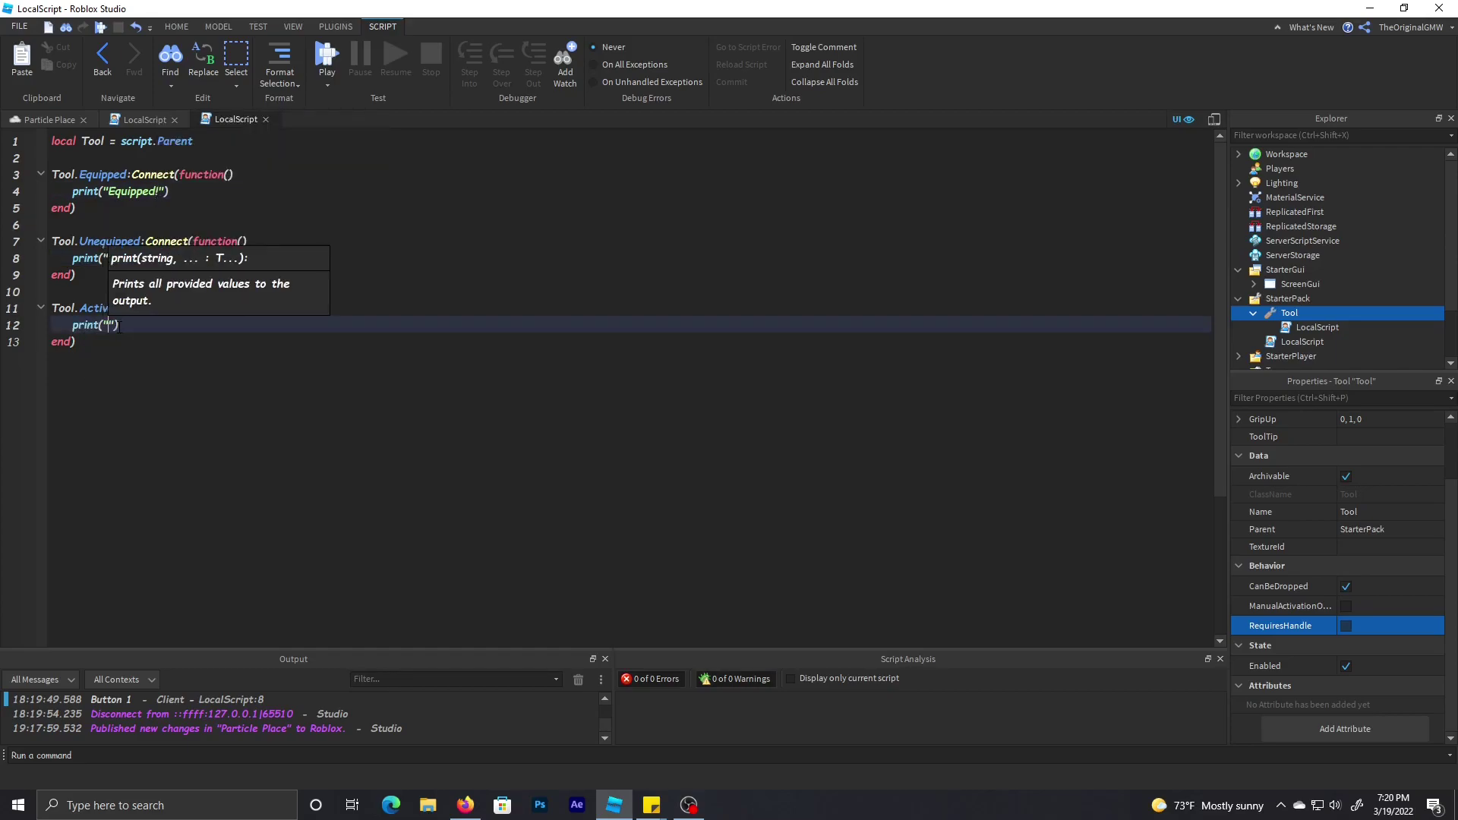
text(Use )
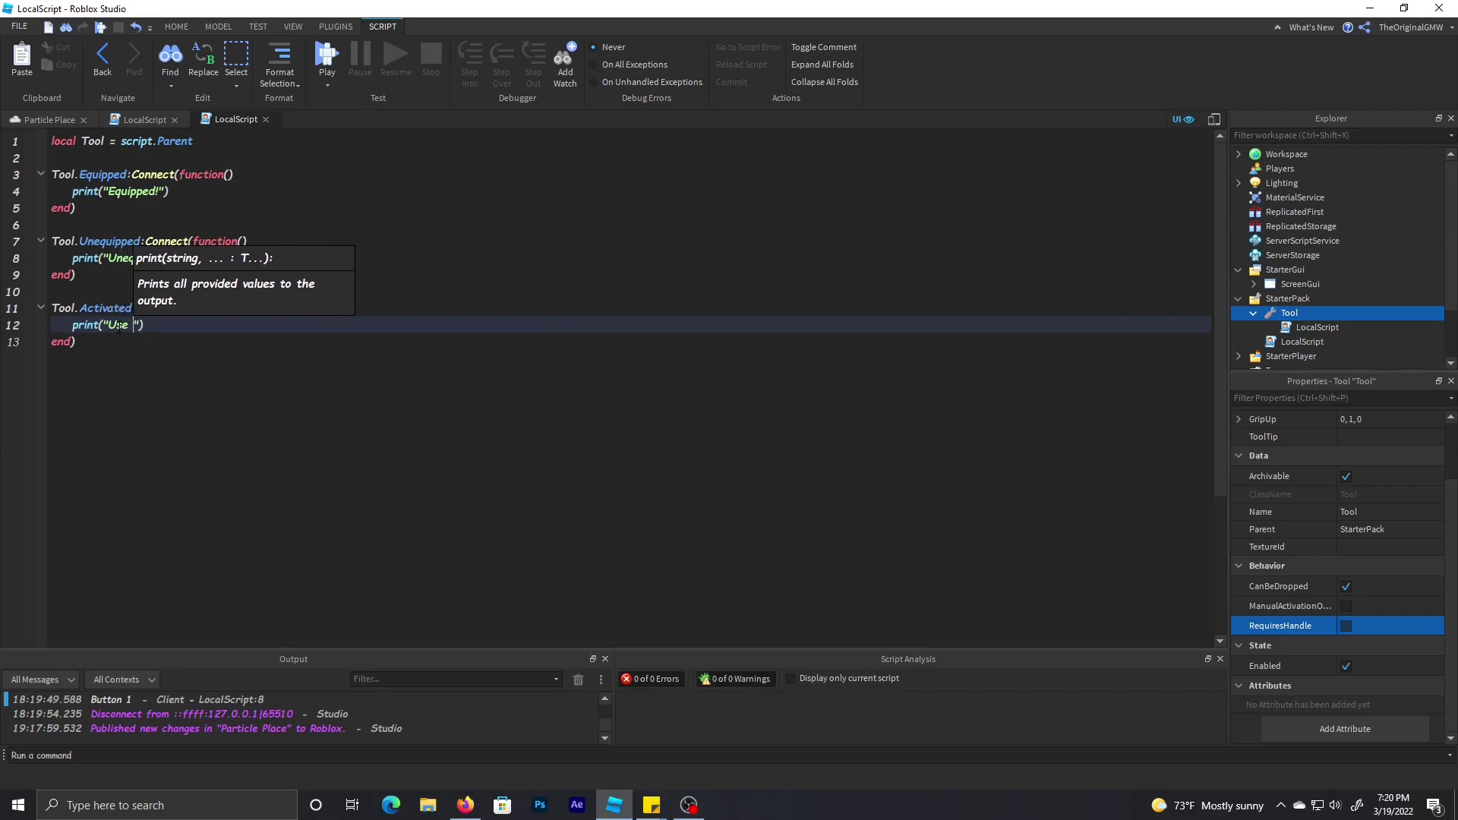
text(Tool)
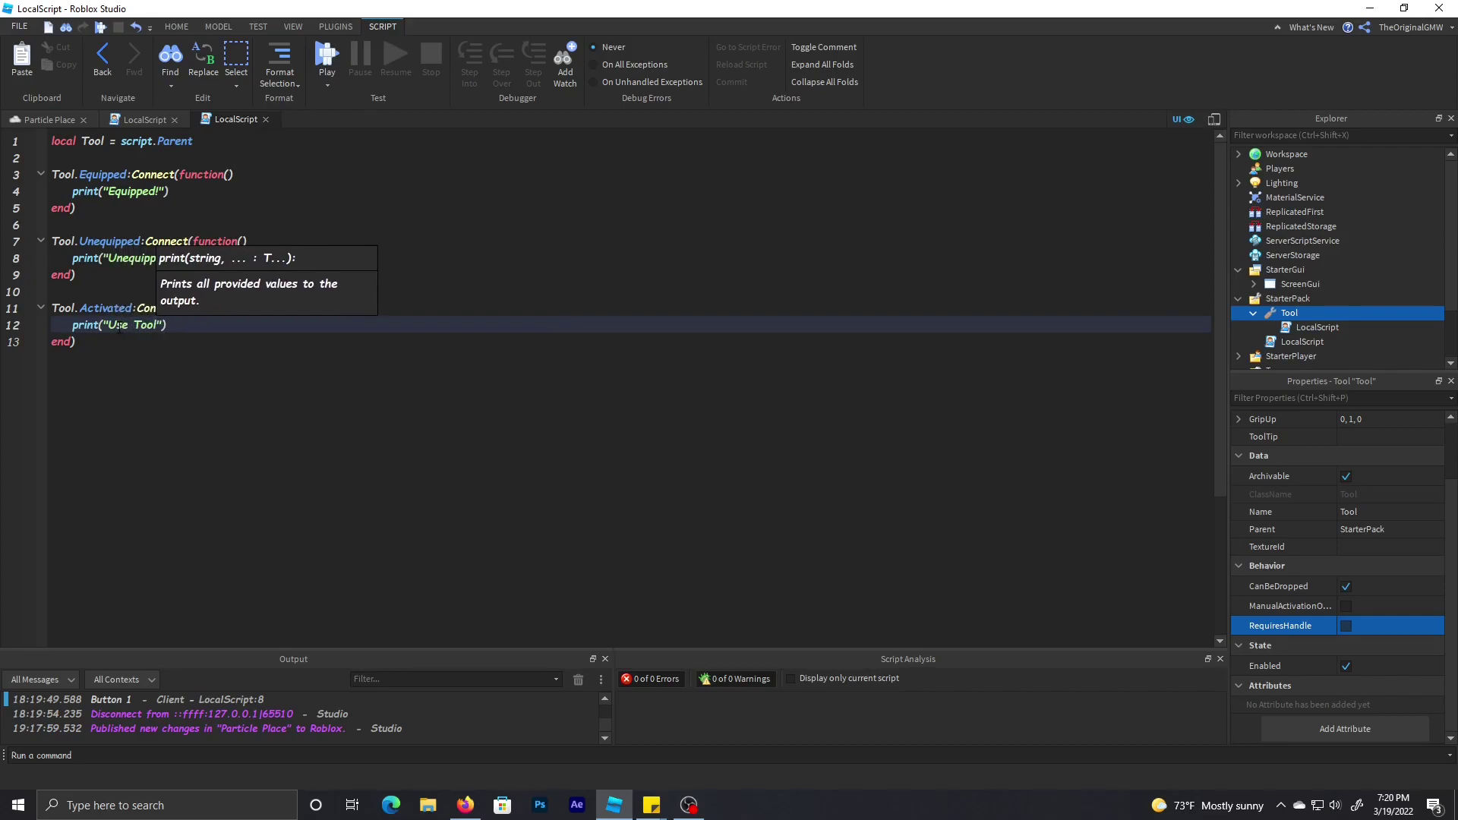
key(Down)
key(Return)
- Start a playtest, then equip, unequip and re-equip the tool with key 1
click(326, 60)
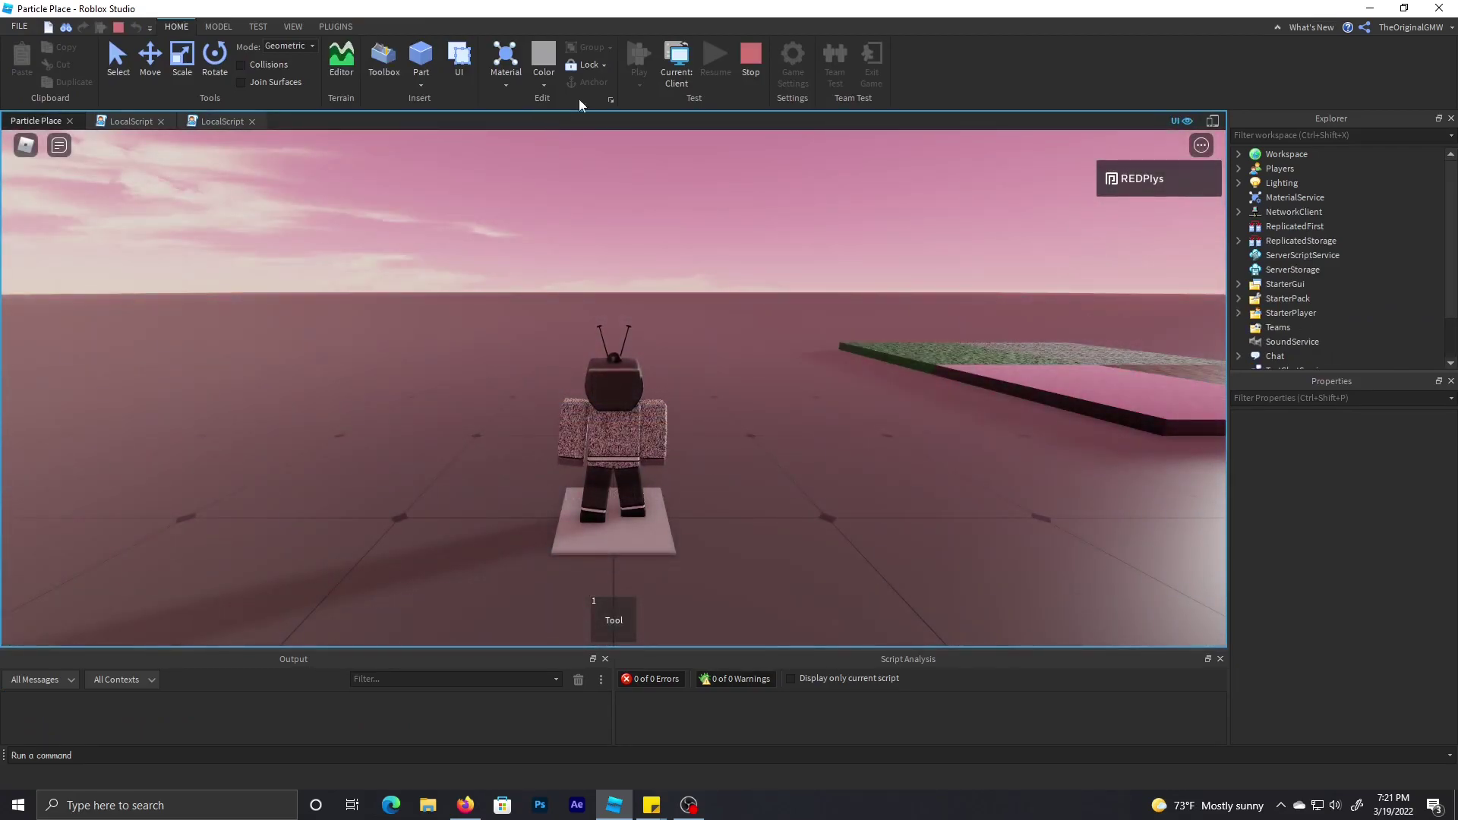
key(1)
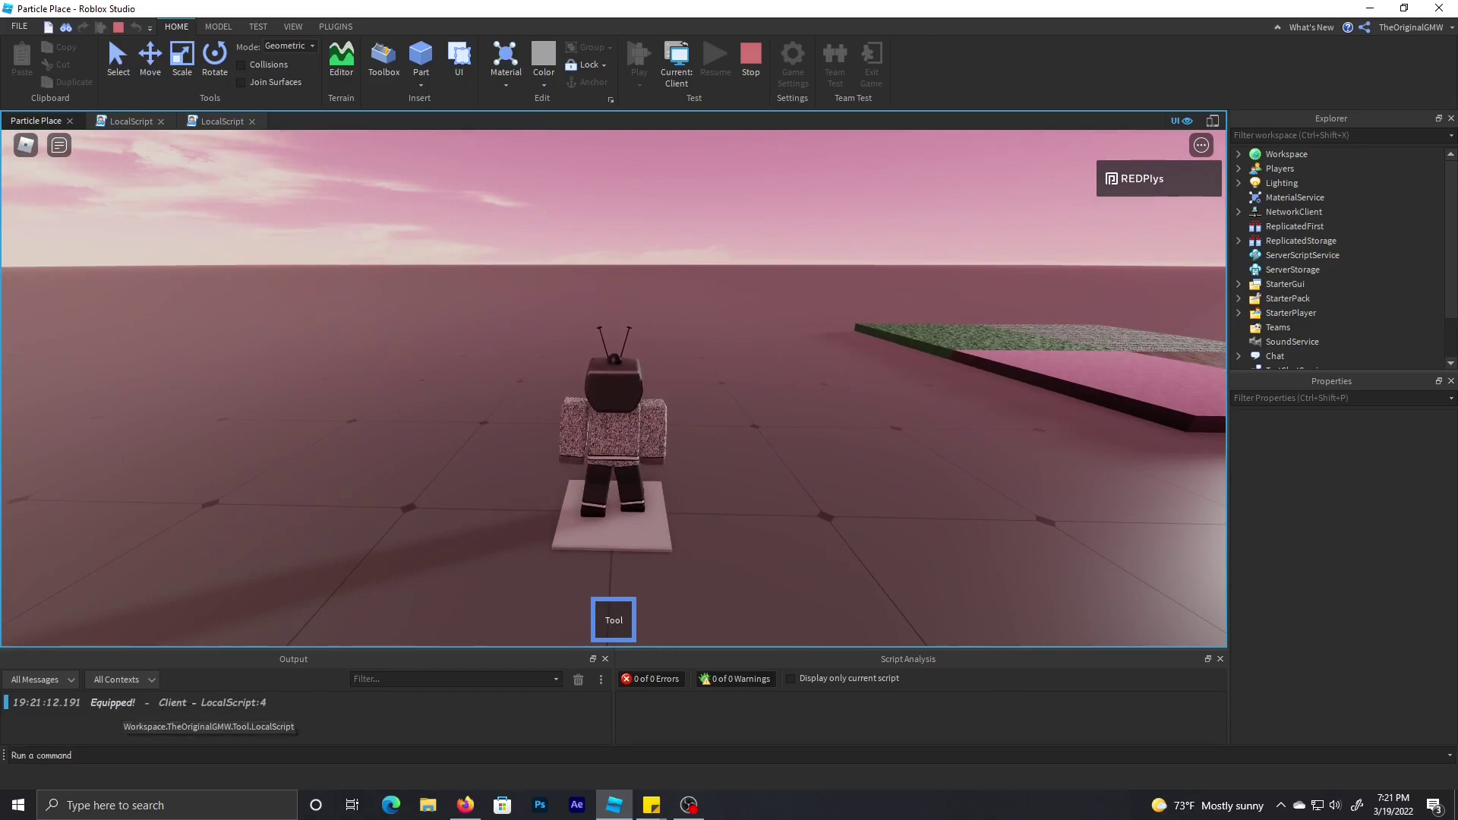
key(1)
key(w)
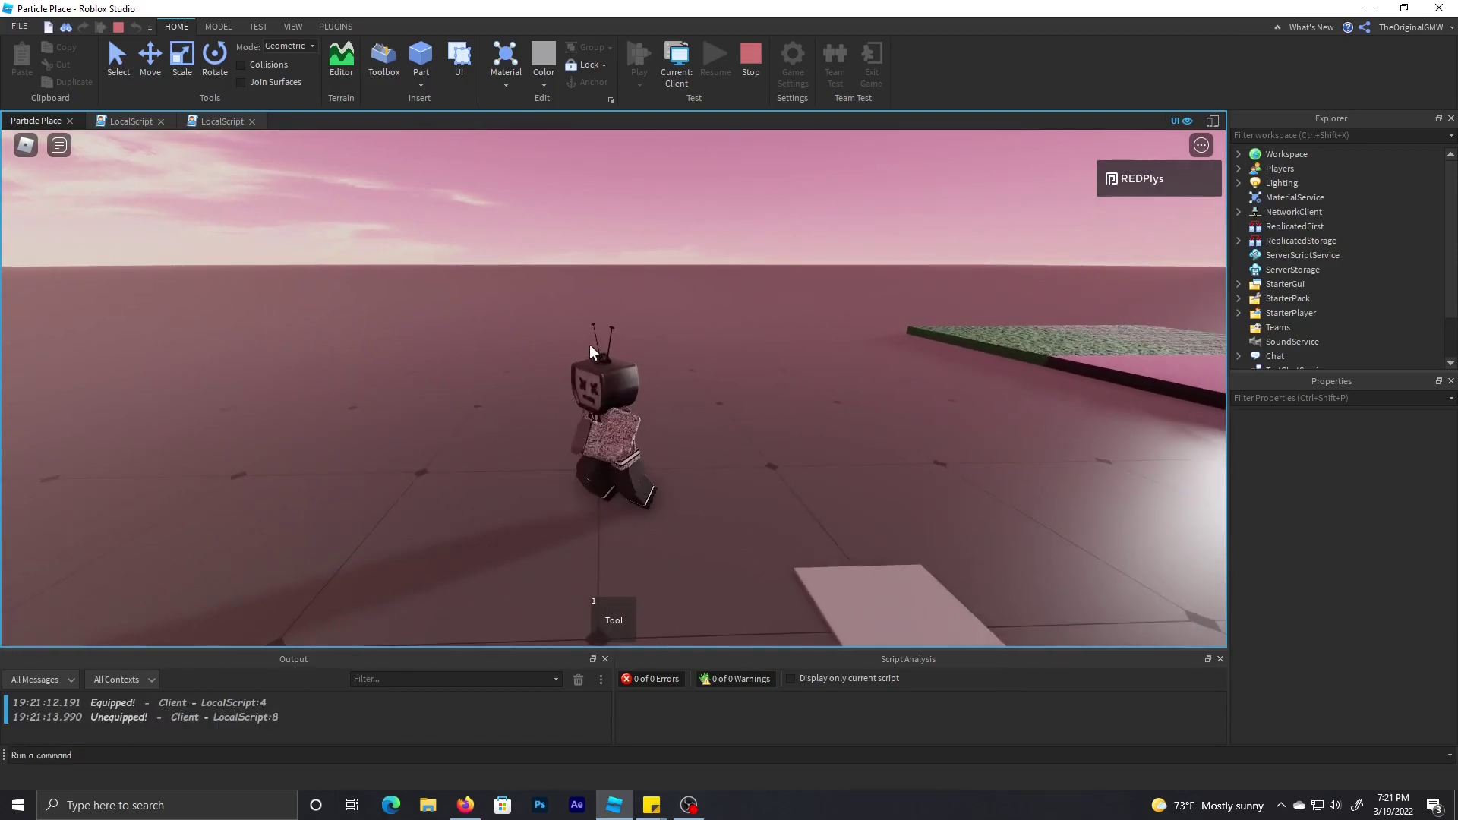
key(1)
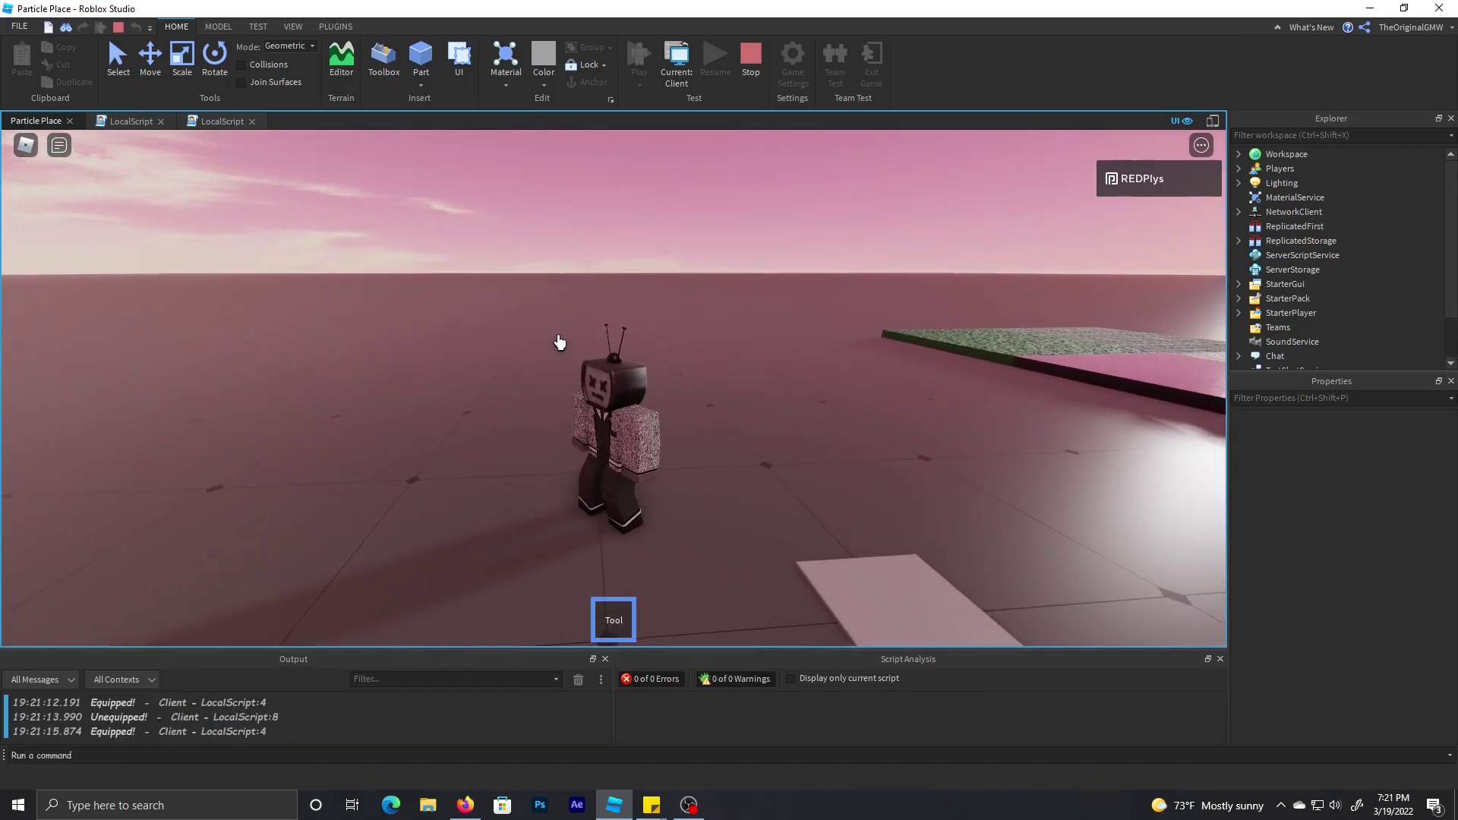
- Use the tool repeatedly while walking, then stop the playtest
click(559, 339)
click(564, 333)
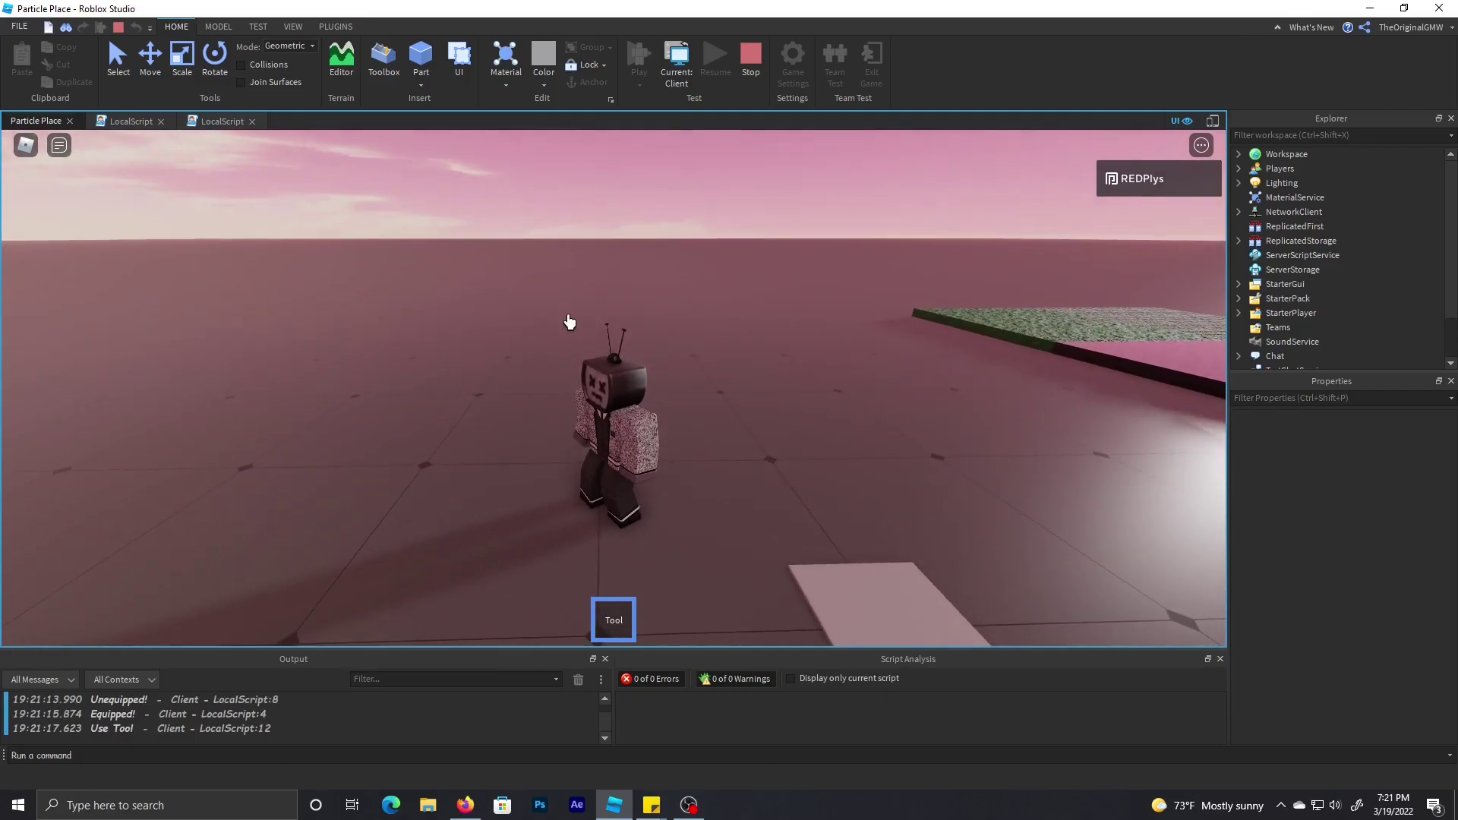
click(570, 319)
click(588, 307)
key(w)
click(446, 503)
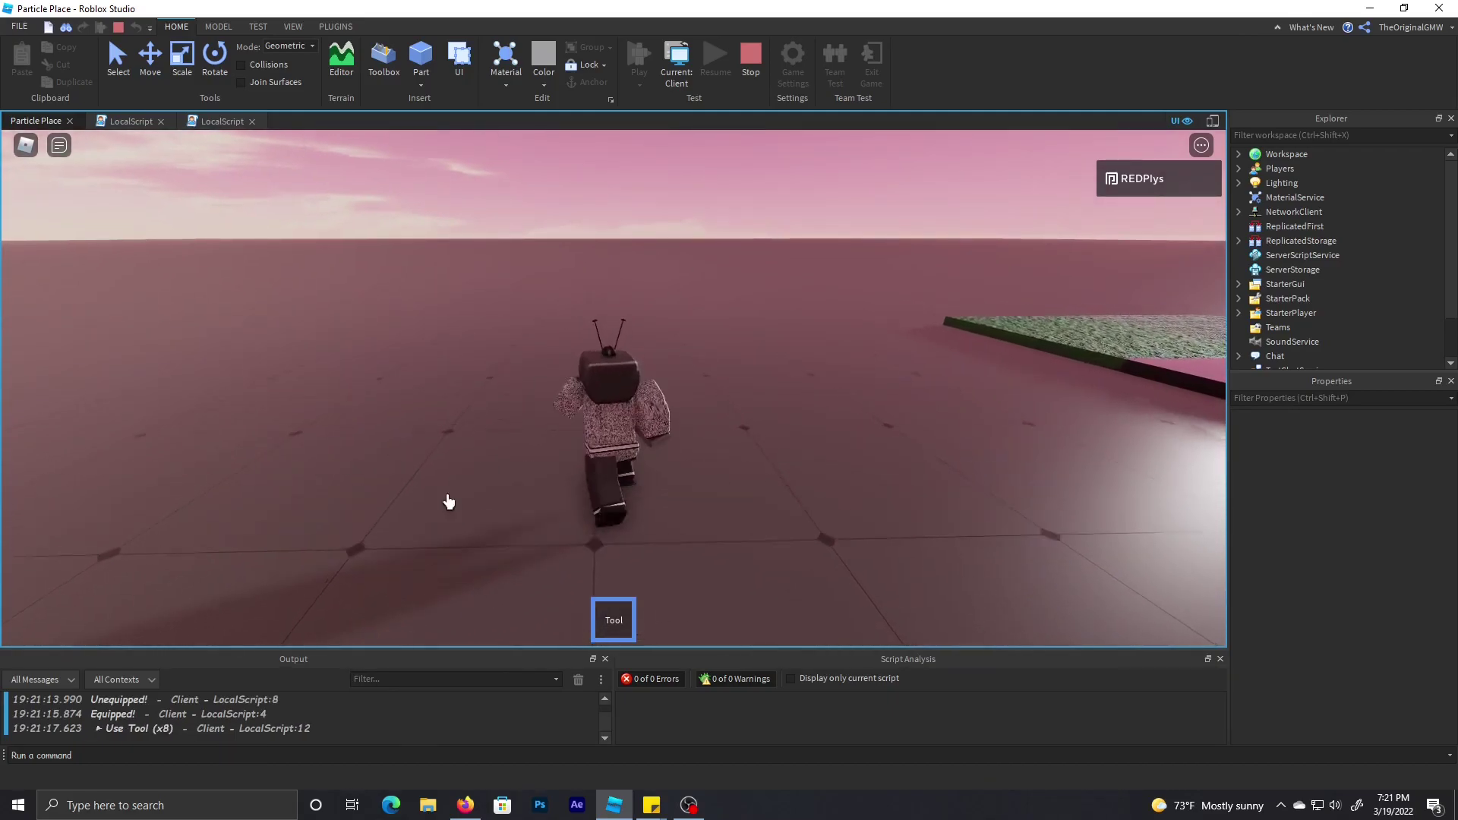
click(615, 316)
key(shift+F5)
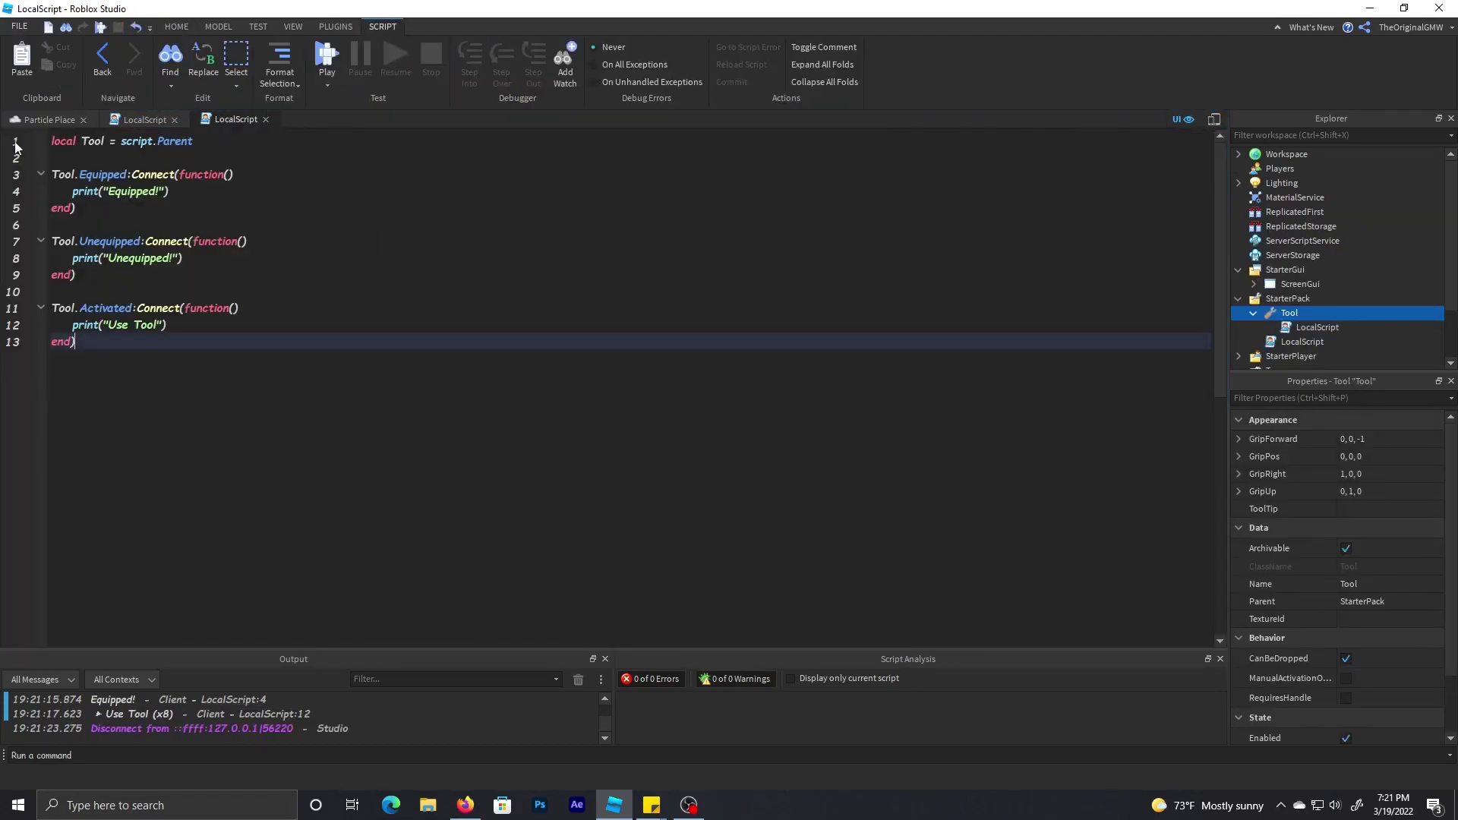
- Return to the Particle Place scene and move the camera toward the grass patch
key(ctrl+Tab)
key(ctrl+Tab)
drag(81, 342, 35, 130)
click(48, 119)
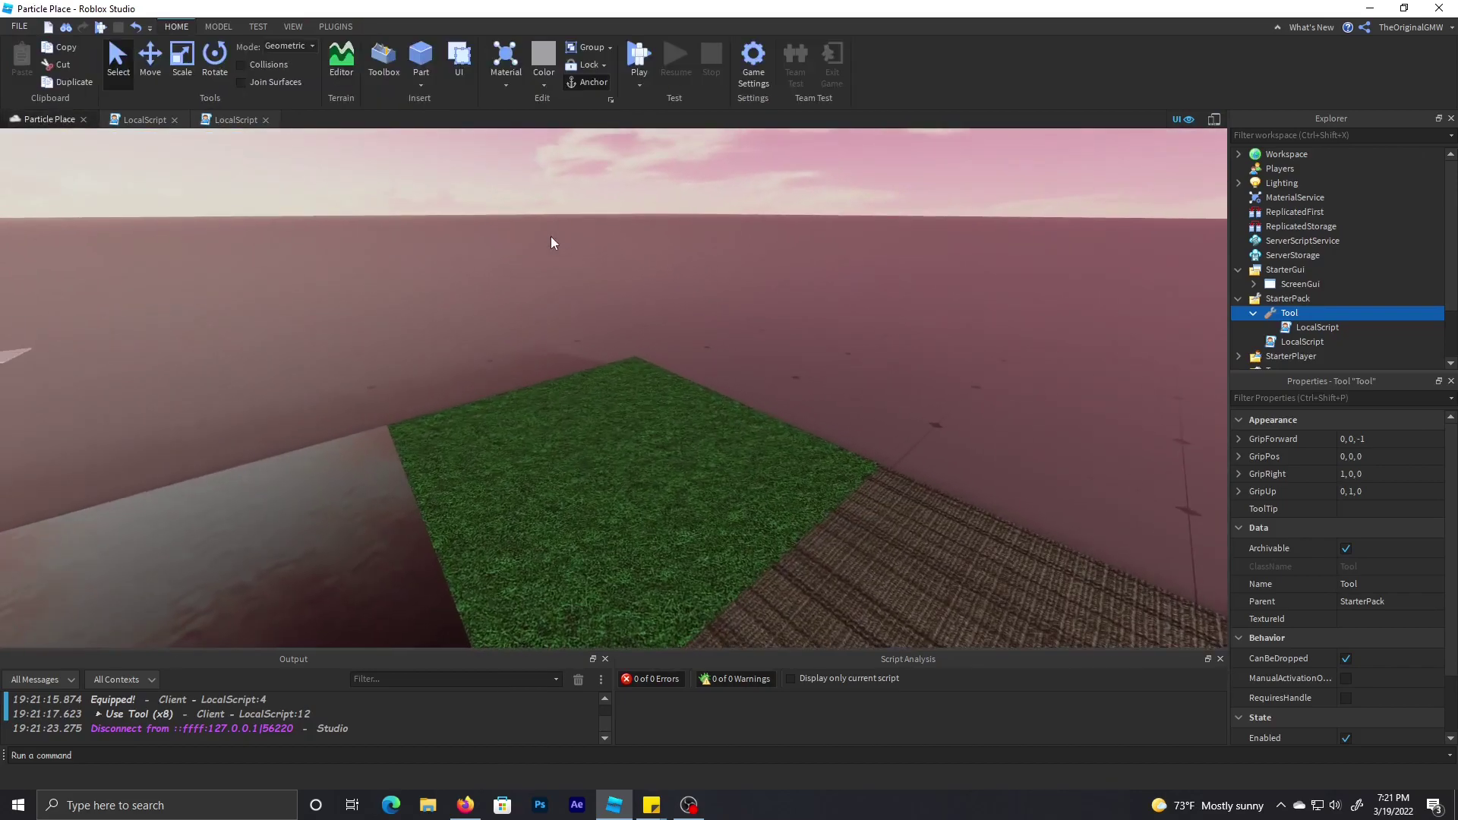
key(s)
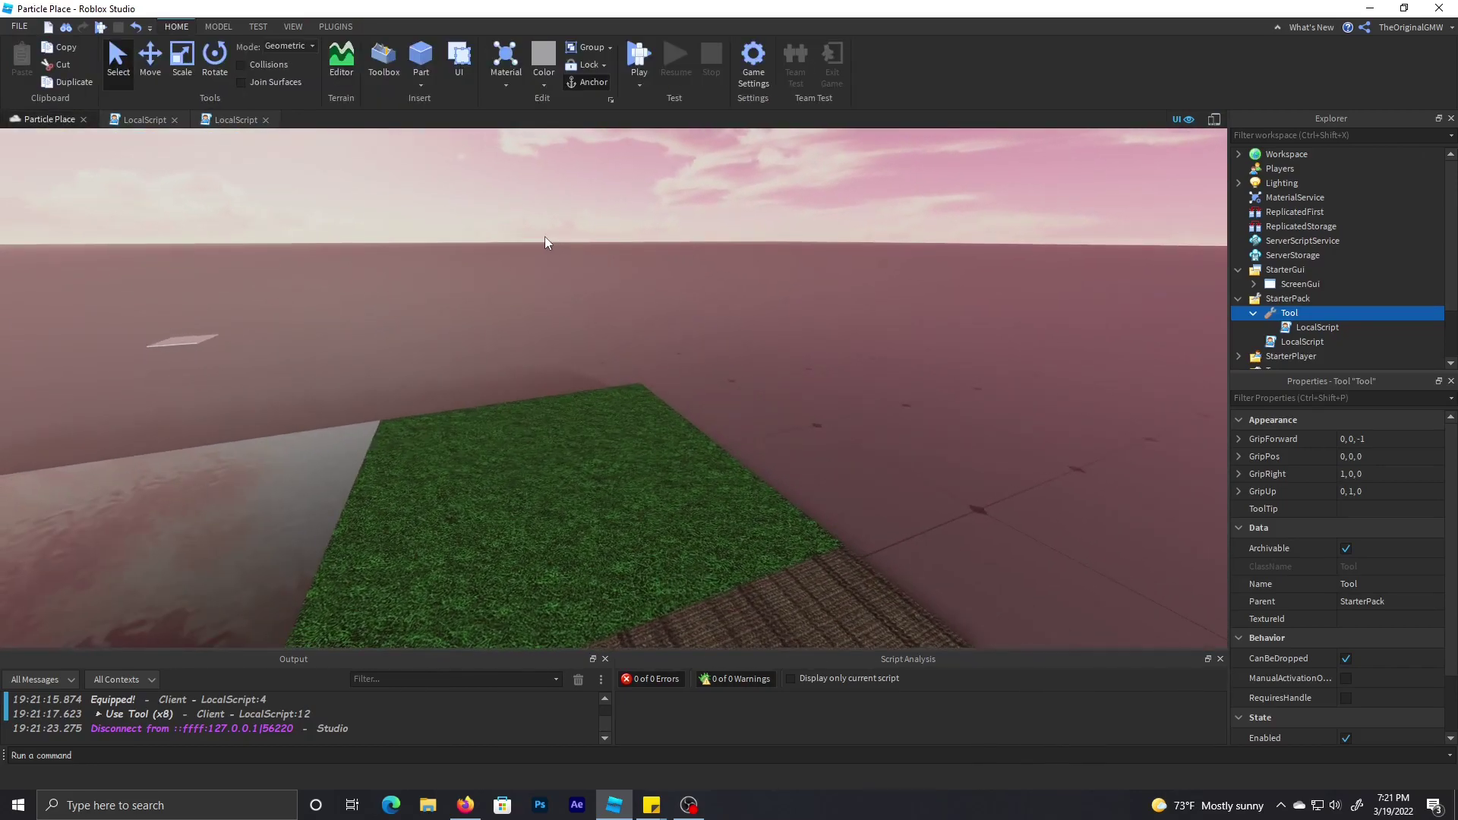
key(w)
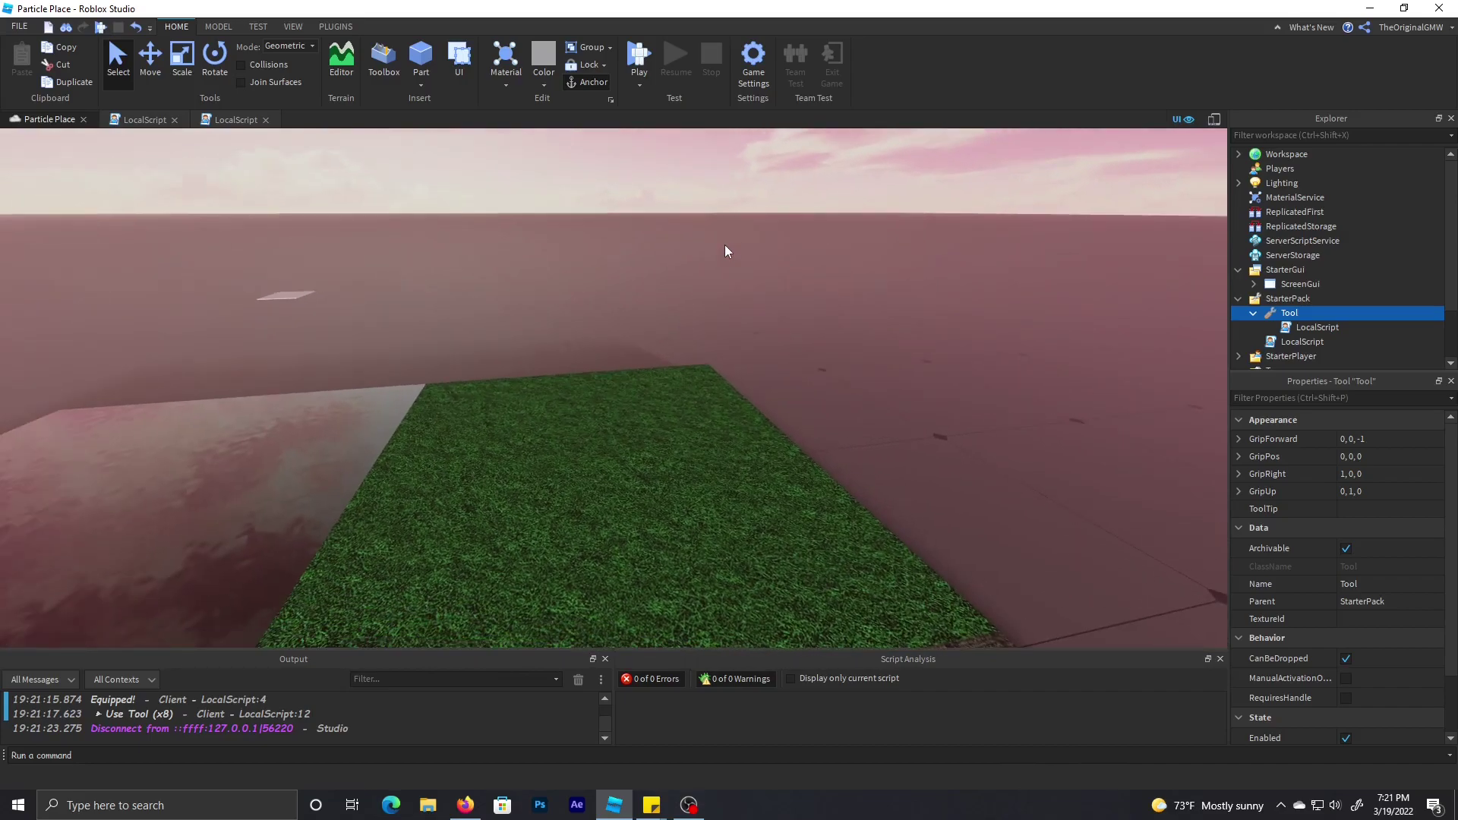